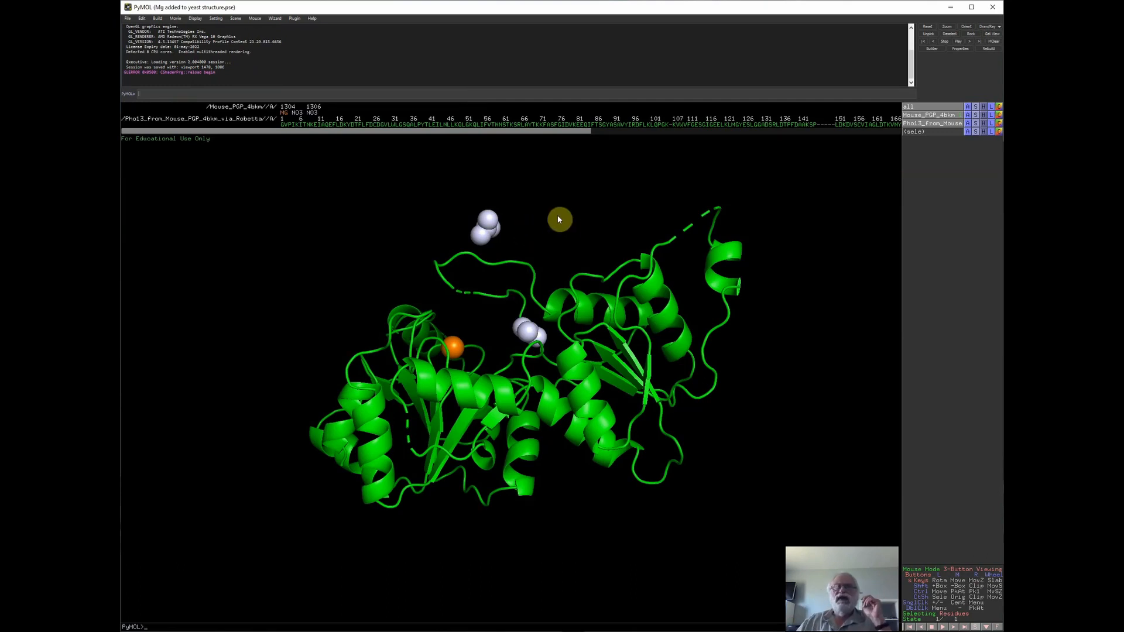
- Examine the magnesium ion and the two nitrate groups relative to the protein from several angles, clearing the nitrate selection
drag(543, 287, 398, 414)
click(526, 380)
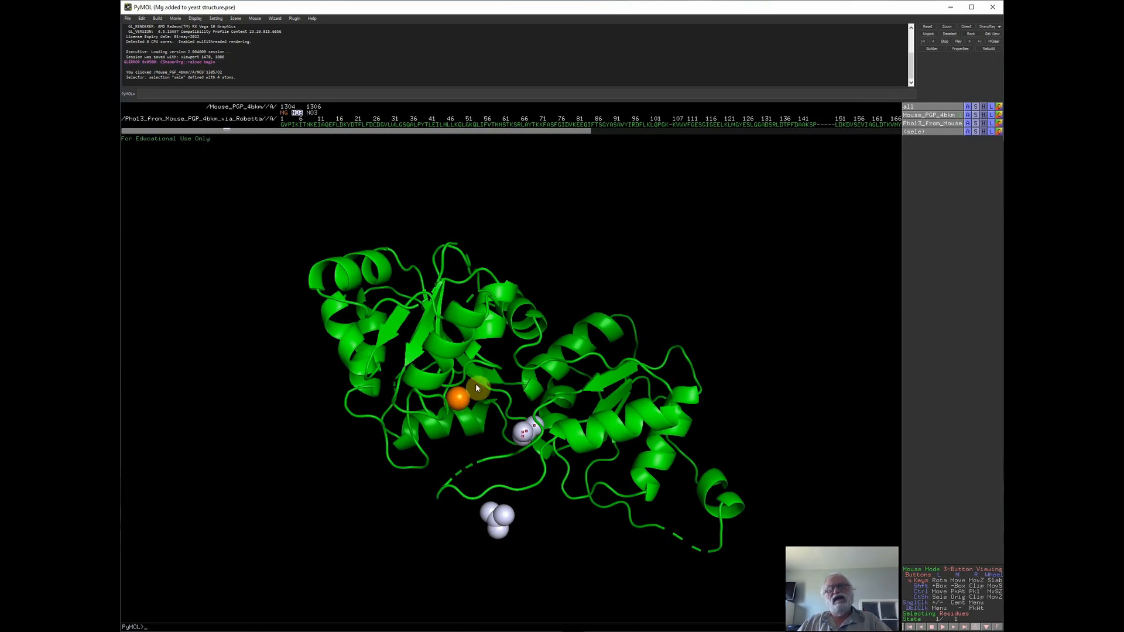
drag(499, 413, 602, 416)
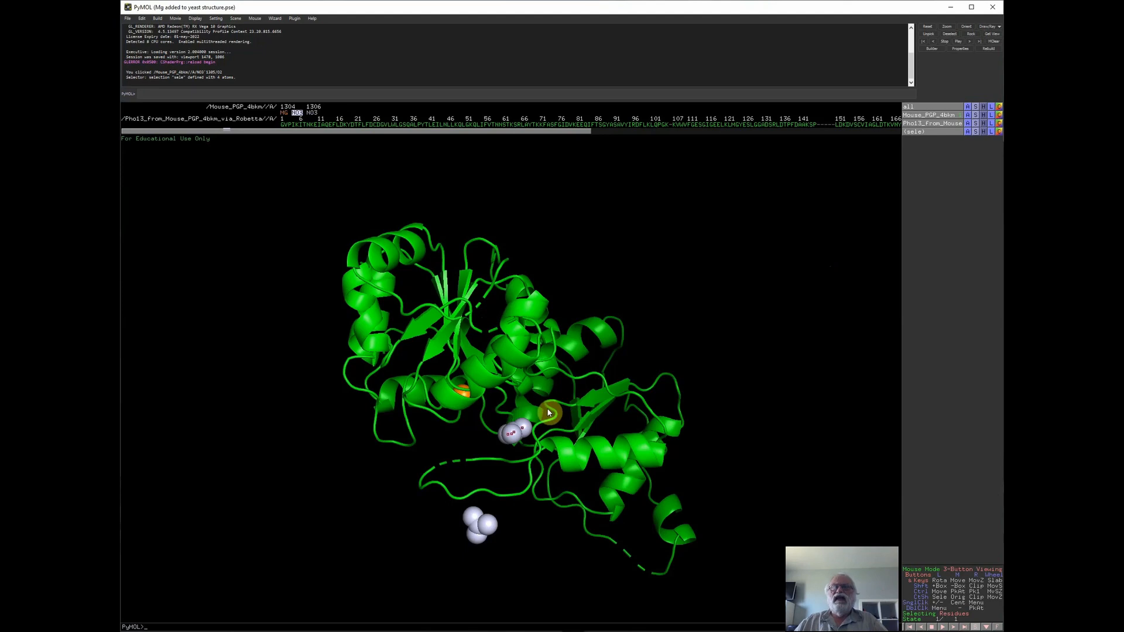
drag(542, 412, 625, 261)
drag(498, 303, 409, 424)
click(512, 369)
drag(522, 378, 504, 404)
click(448, 355)
drag(447, 355, 477, 370)
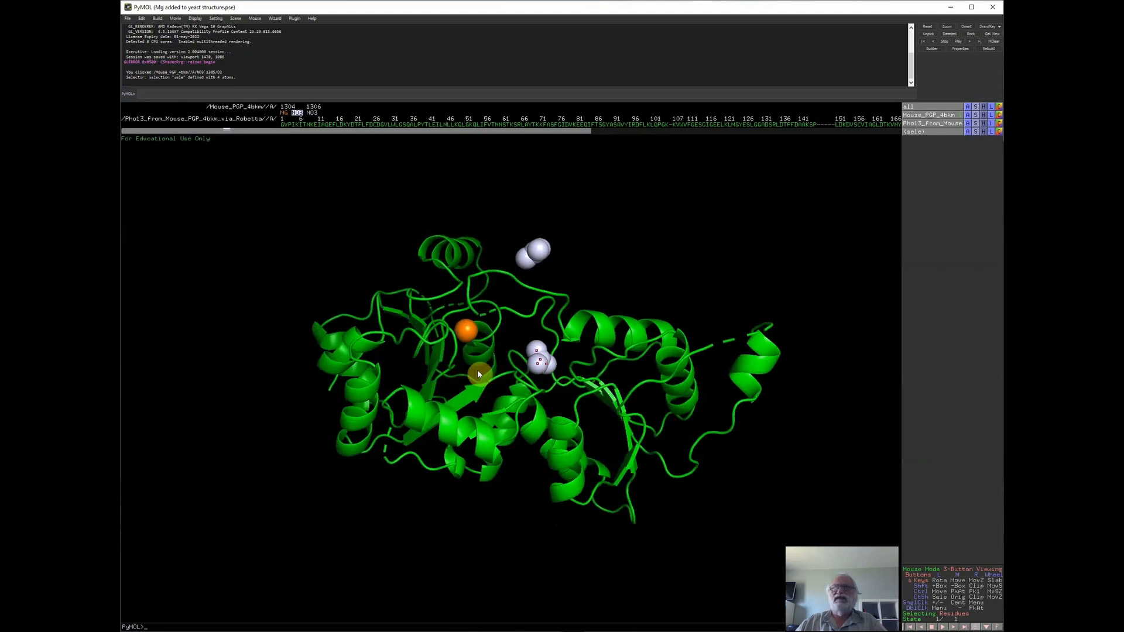
click(455, 340)
click(529, 382)
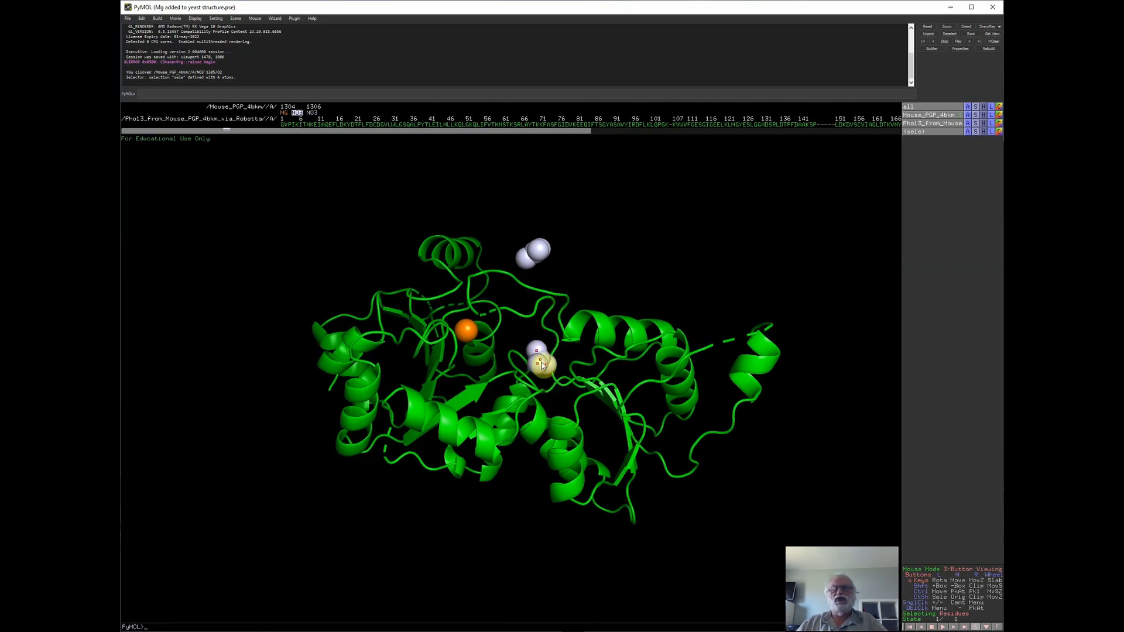
click(546, 380)
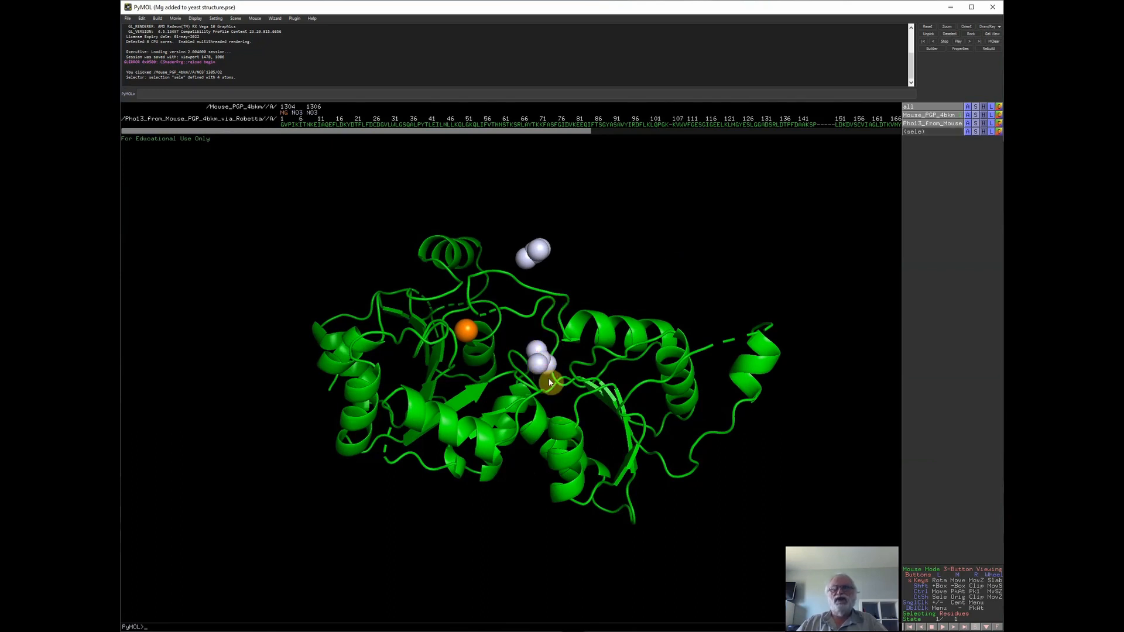
- Enlarge the structure and inspect its interior around the ions by thinning the clipping slab and widening it back to full depth
drag(729, 464, 542, 432)
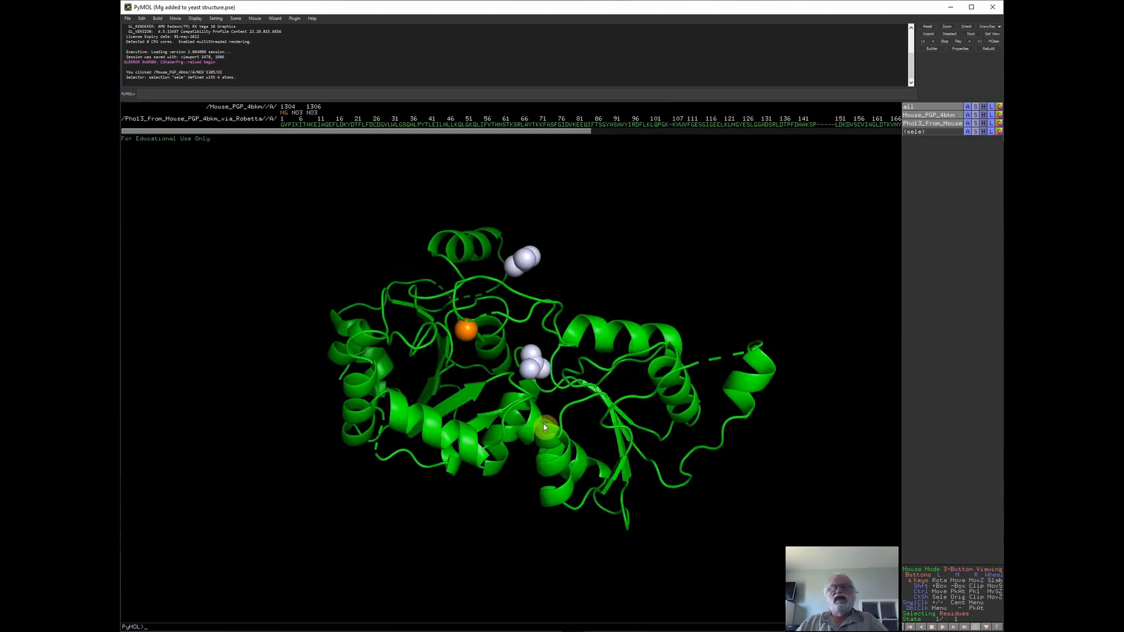
right_drag(542, 427, 489, 488)
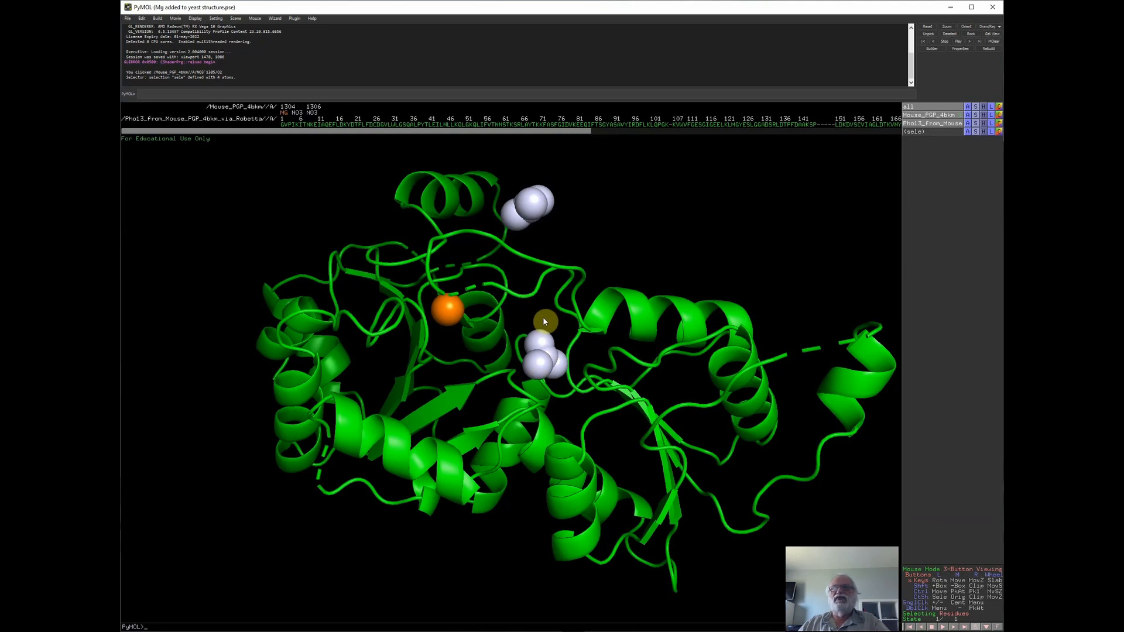
mouse_move(550, 347)
right_down()
mouse_move(557, 452)
mouse_move(532, 349)
right_up()
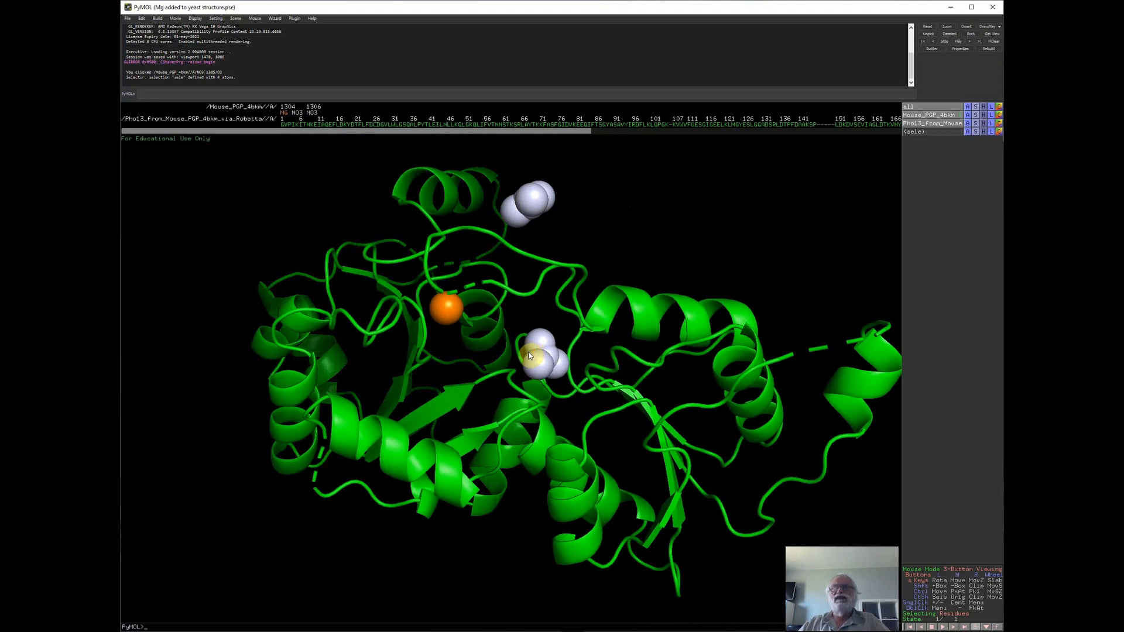
scroll(529, 356, down, 1)
scroll(529, 356, down, 3)
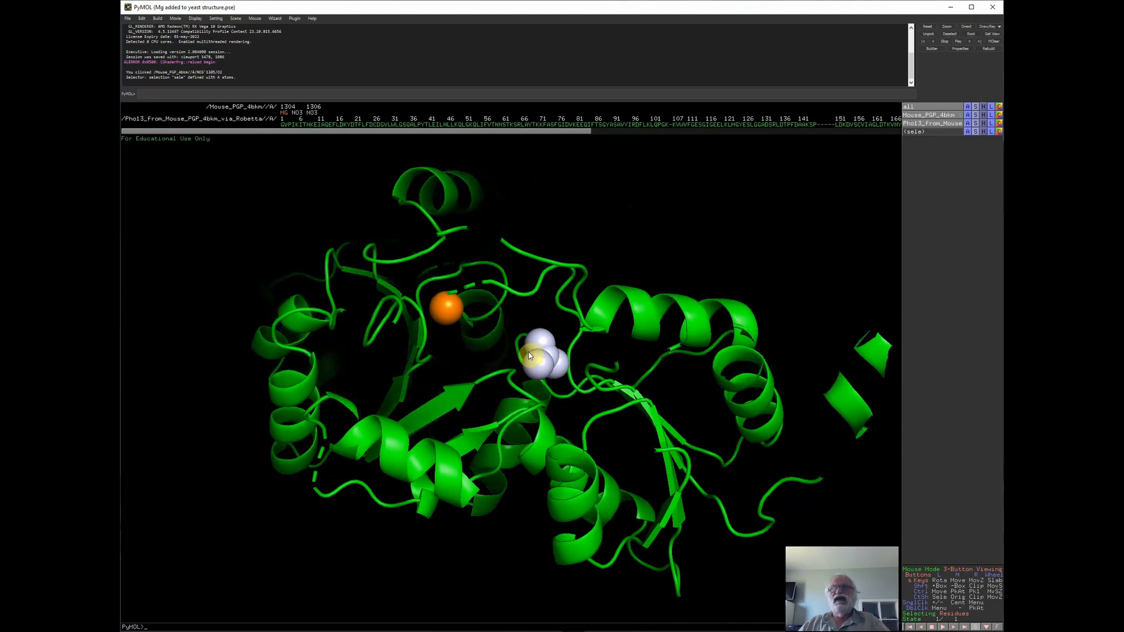
scroll(529, 356, down, 3)
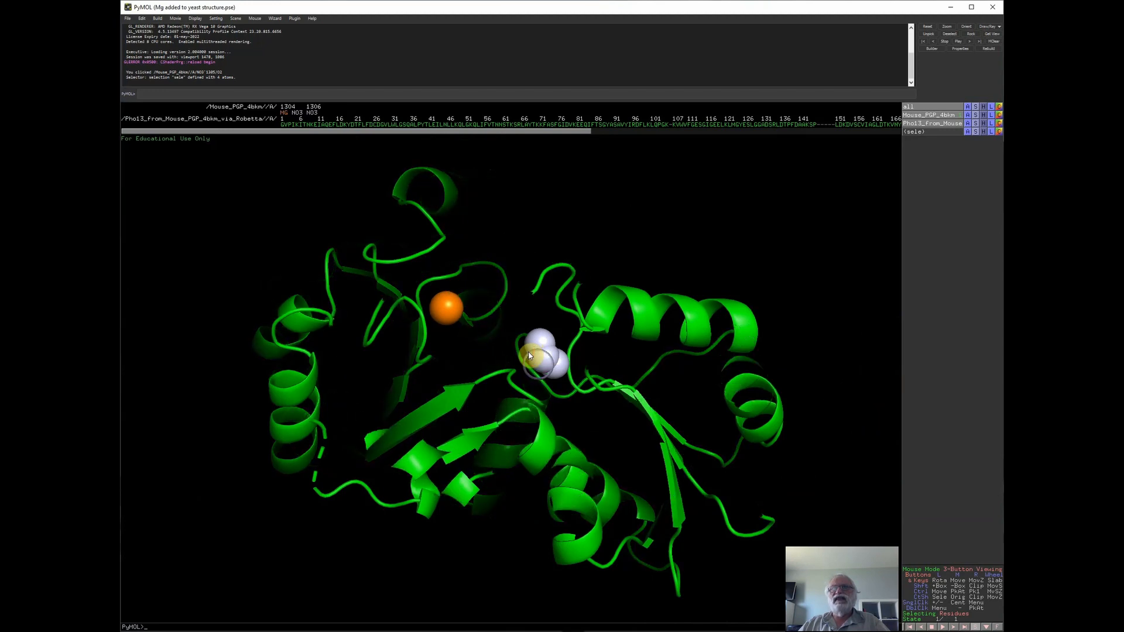
scroll(529, 356, down, 3)
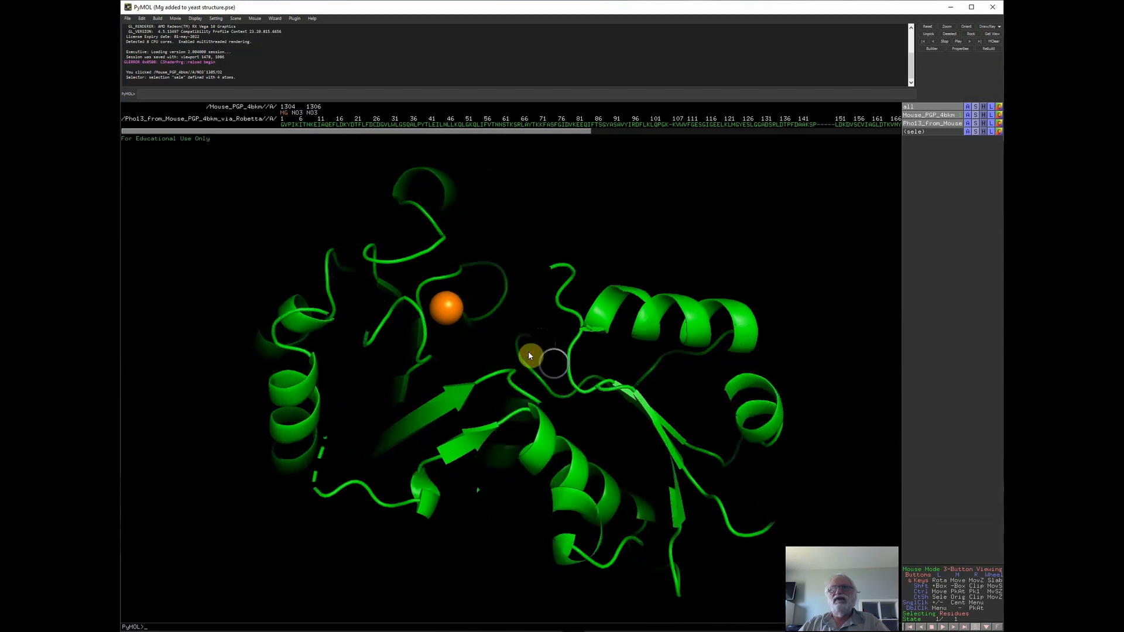
scroll(529, 356, up, 5)
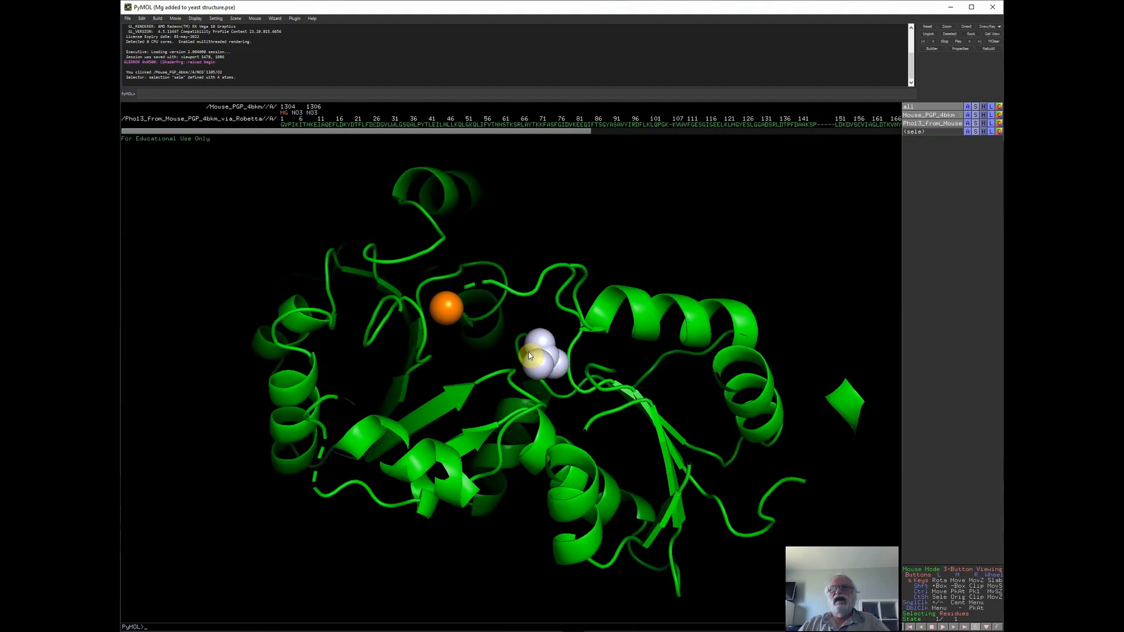
scroll(529, 356, up, 3)
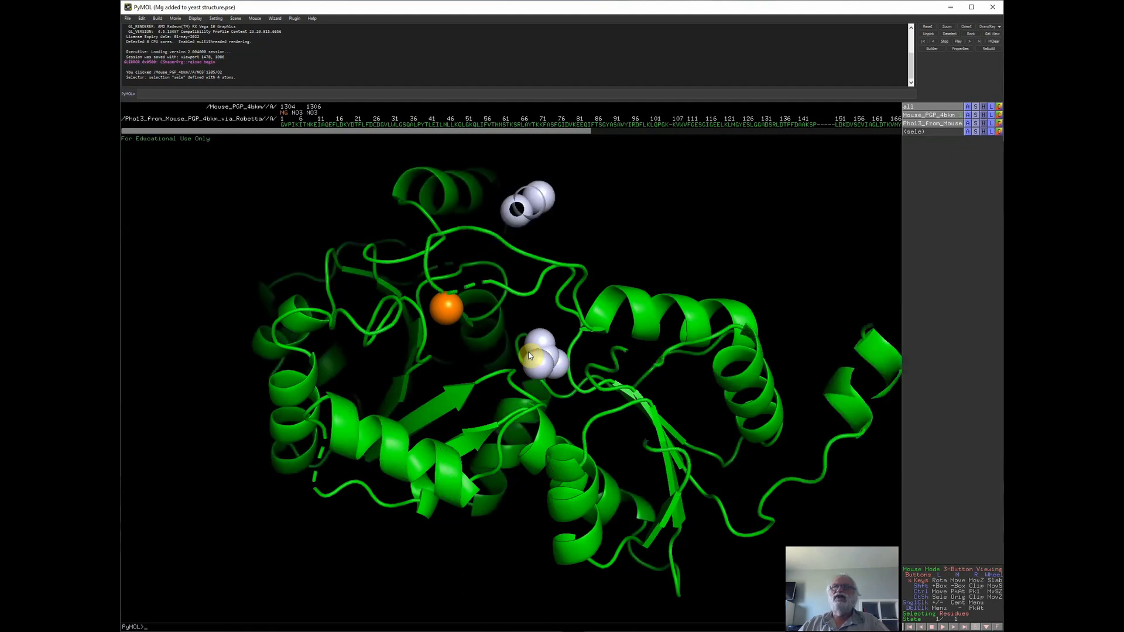
scroll(529, 353, up, 2)
scroll(529, 354, up, 1)
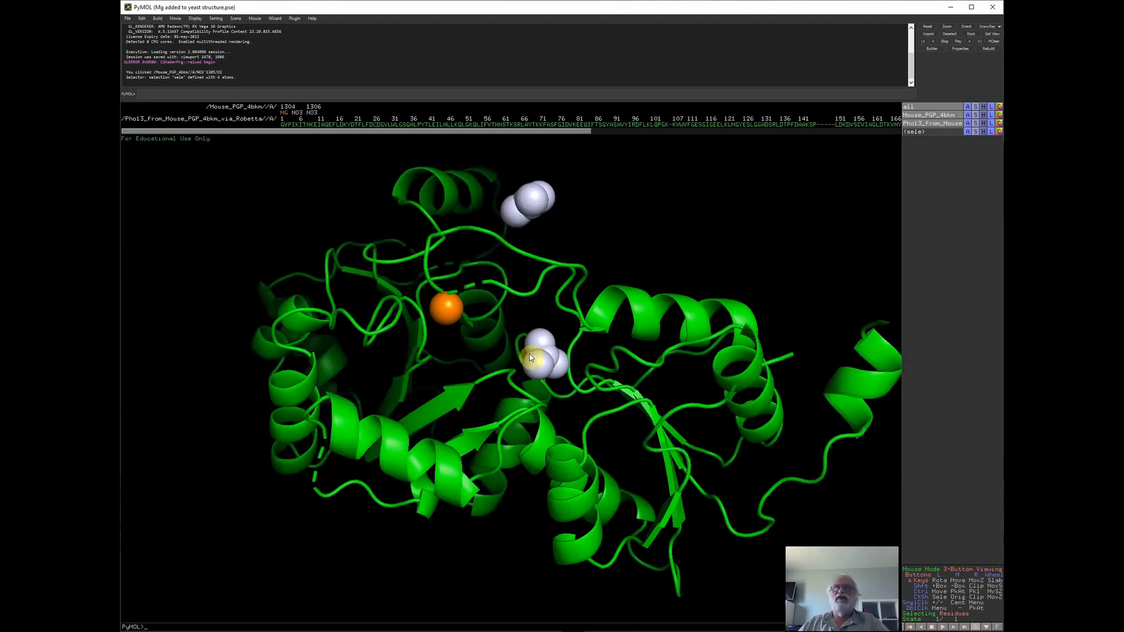
scroll(529, 353, up, 4)
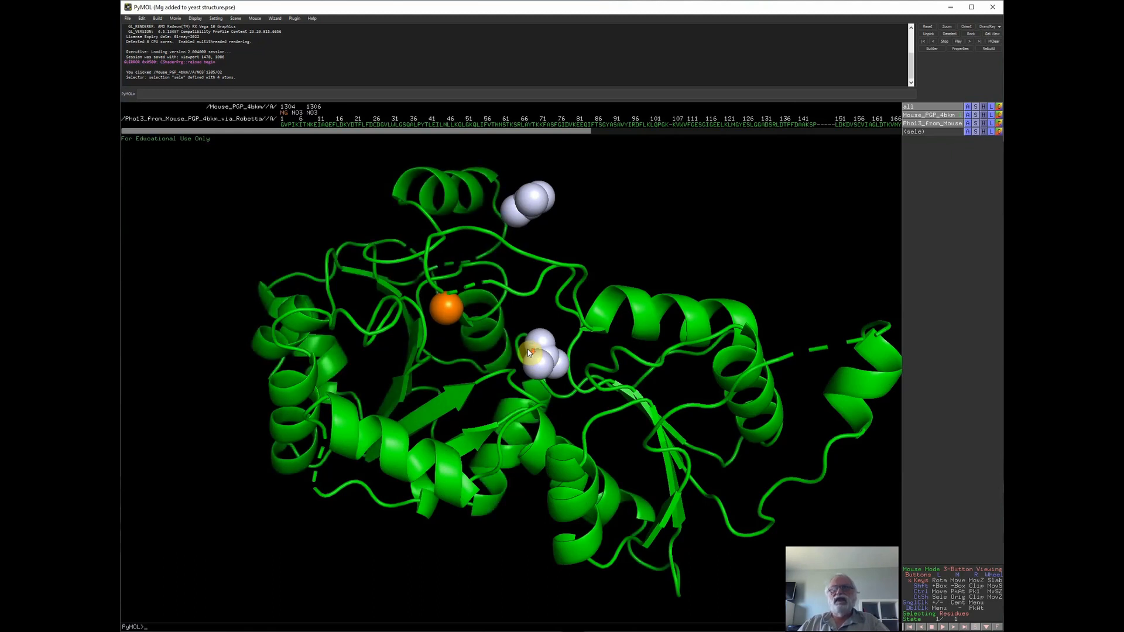
- Inspect the cleft between the two protein domains and the placement of the magnesium and nitrates from different viewpoints
drag(468, 361, 514, 383)
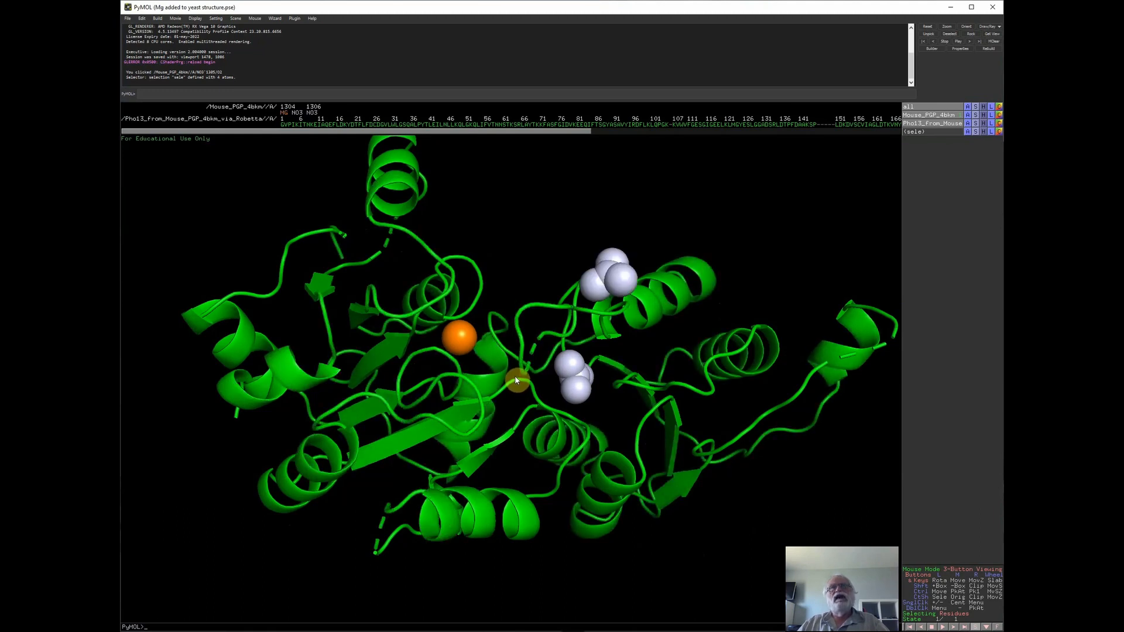
drag(516, 380, 468, 345)
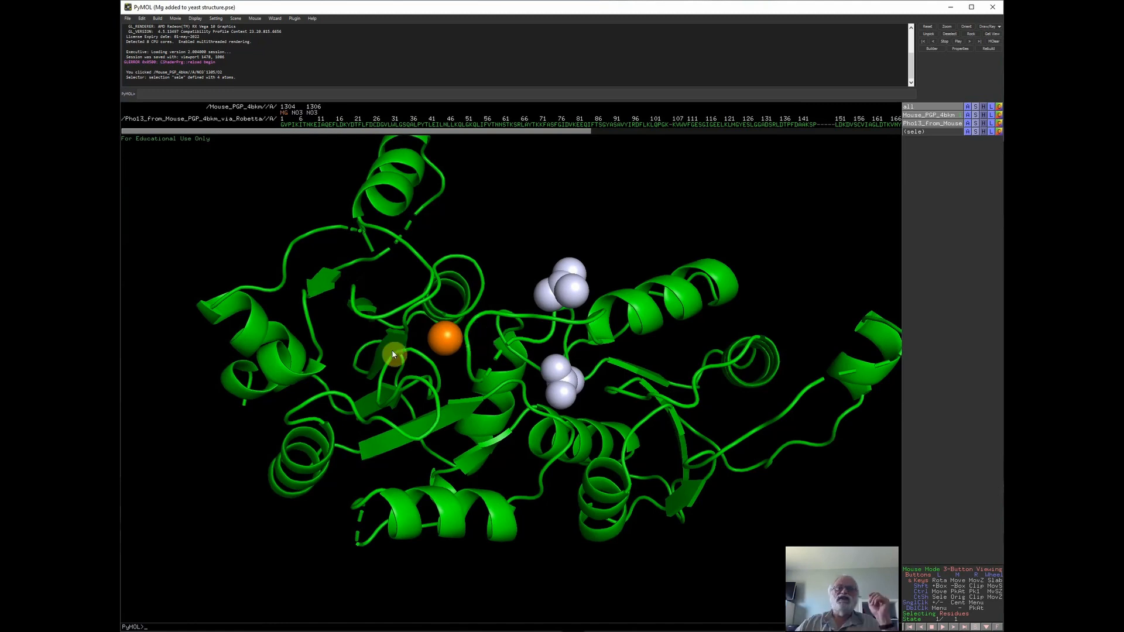
drag(394, 341, 254, 320)
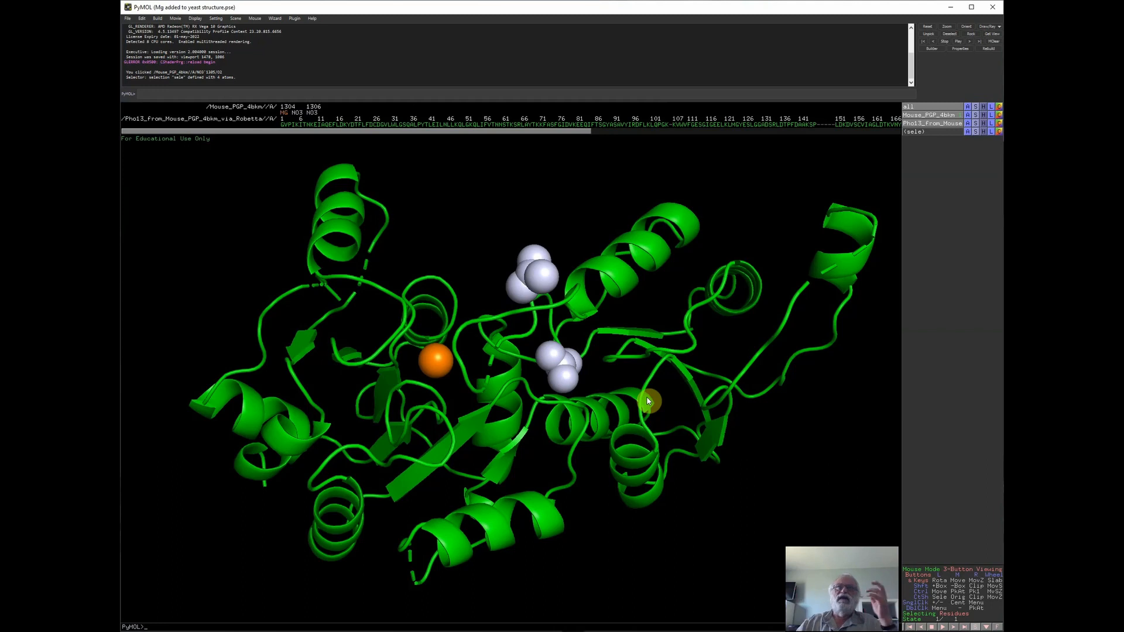
drag(567, 395, 817, 365)
drag(674, 365, 549, 371)
middle_drag(557, 373, 514, 379)
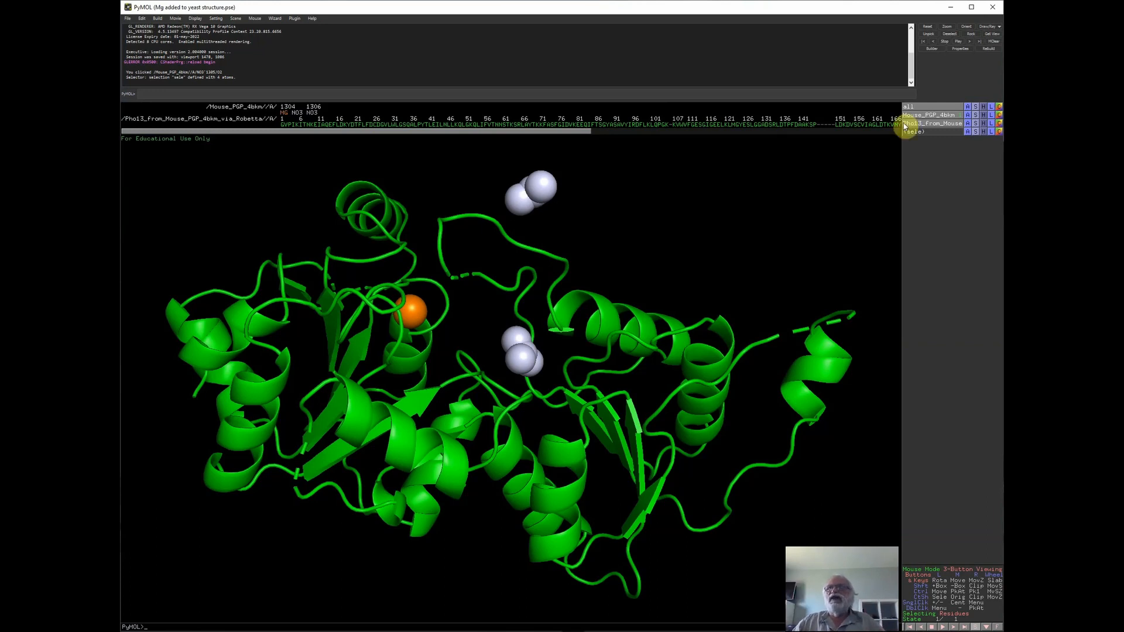
- Toggle the Pho13_from_Mouse and Mouse_PGP_4bkm objects off and on individually to check what each contains, leaving both displayed
click(934, 125)
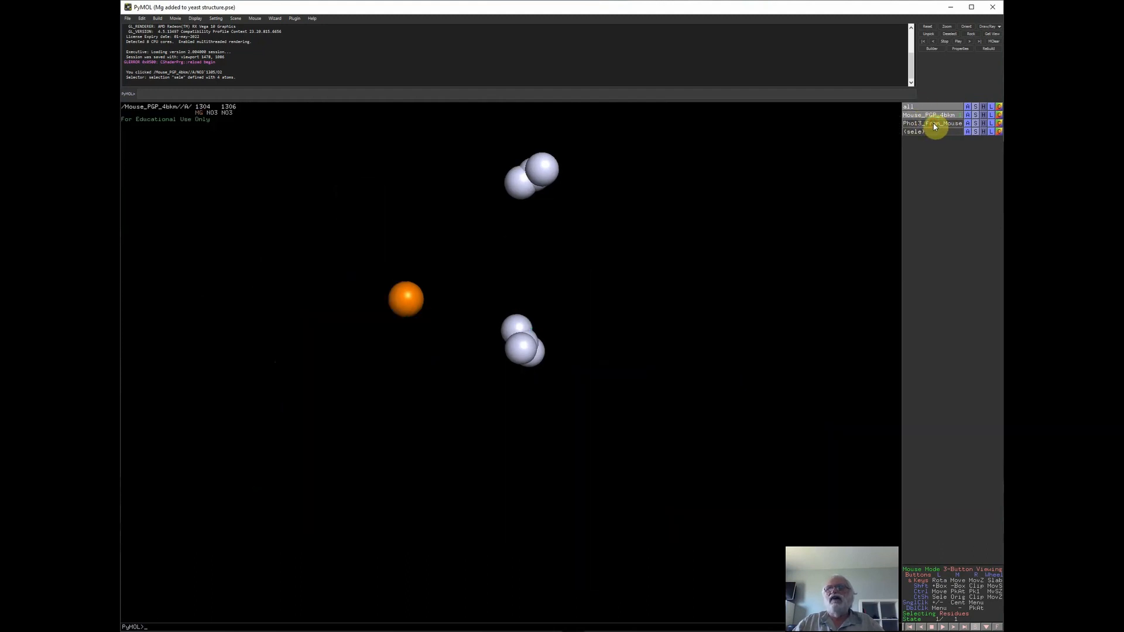
click(935, 125)
click(935, 125)
click(935, 124)
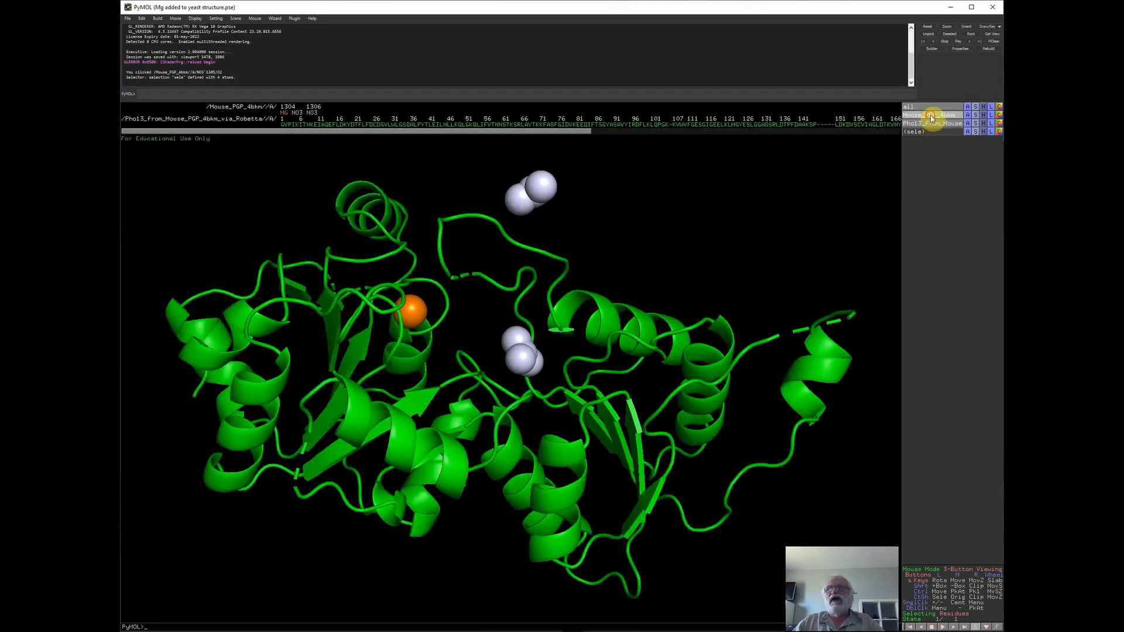
click(933, 119)
click(933, 119)
click(933, 119)
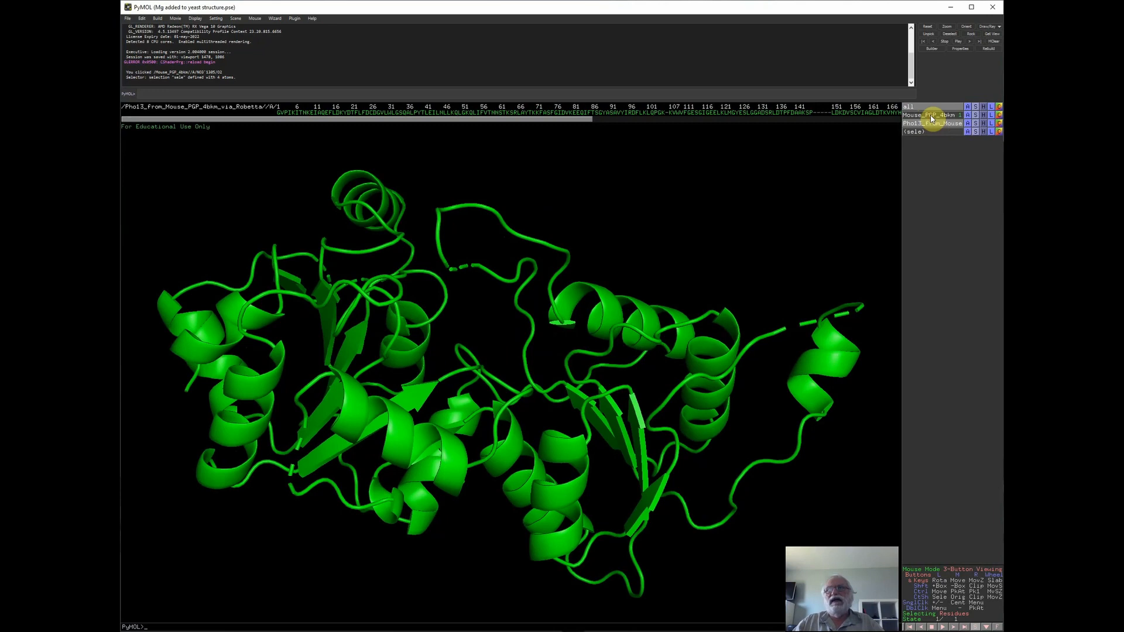
click(933, 119)
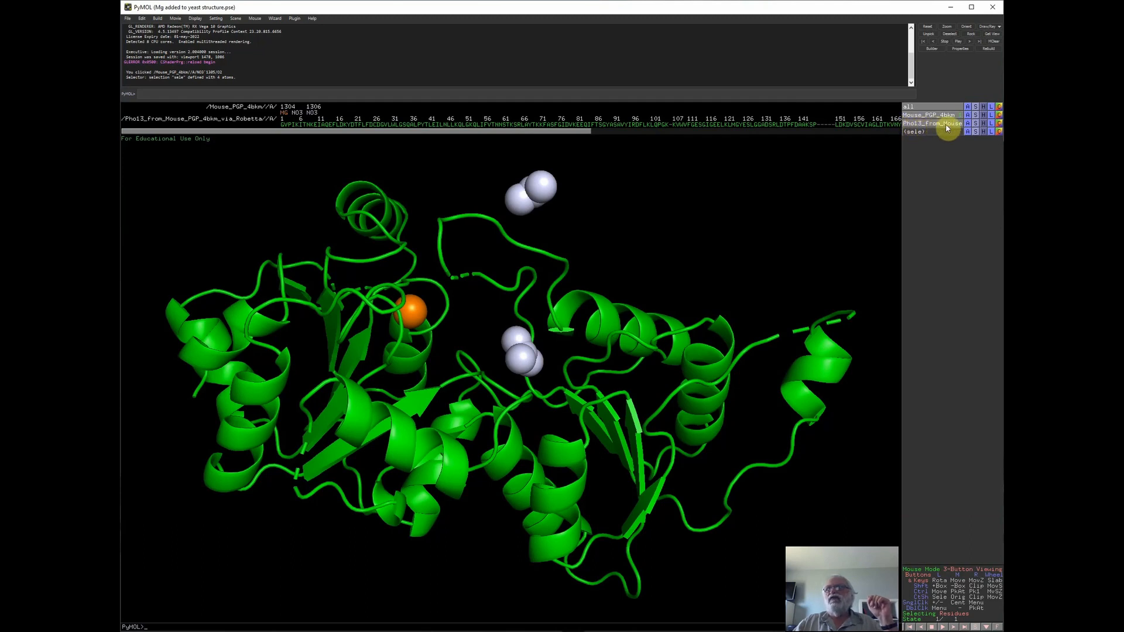
- Color the Pho13_from_Mouse protein object gray90
click(999, 124)
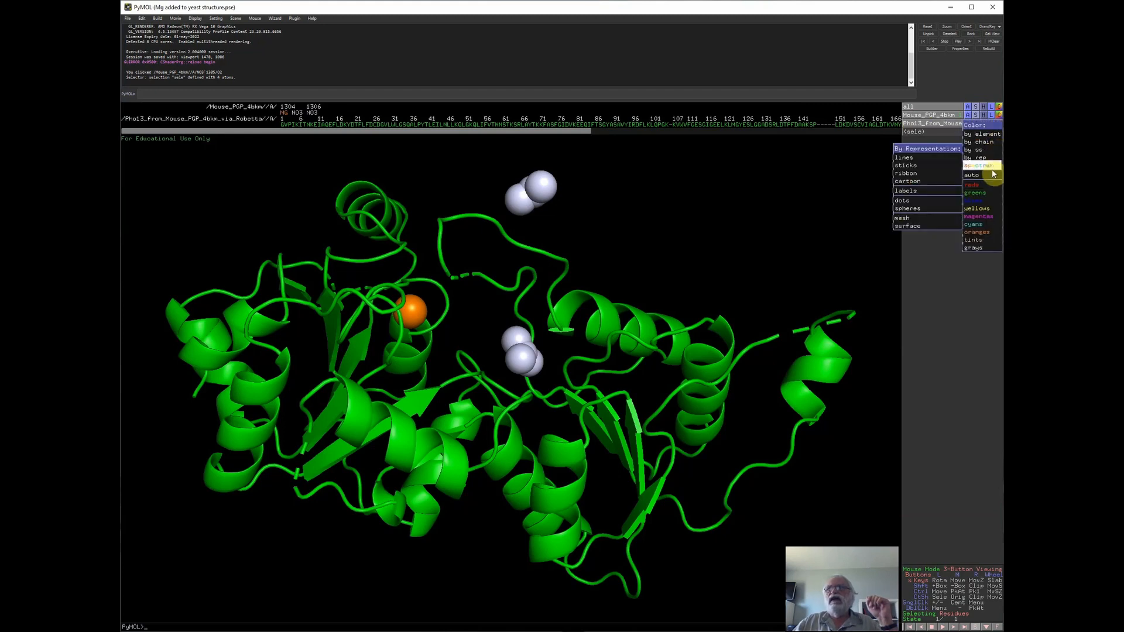
mouse_move(984, 247)
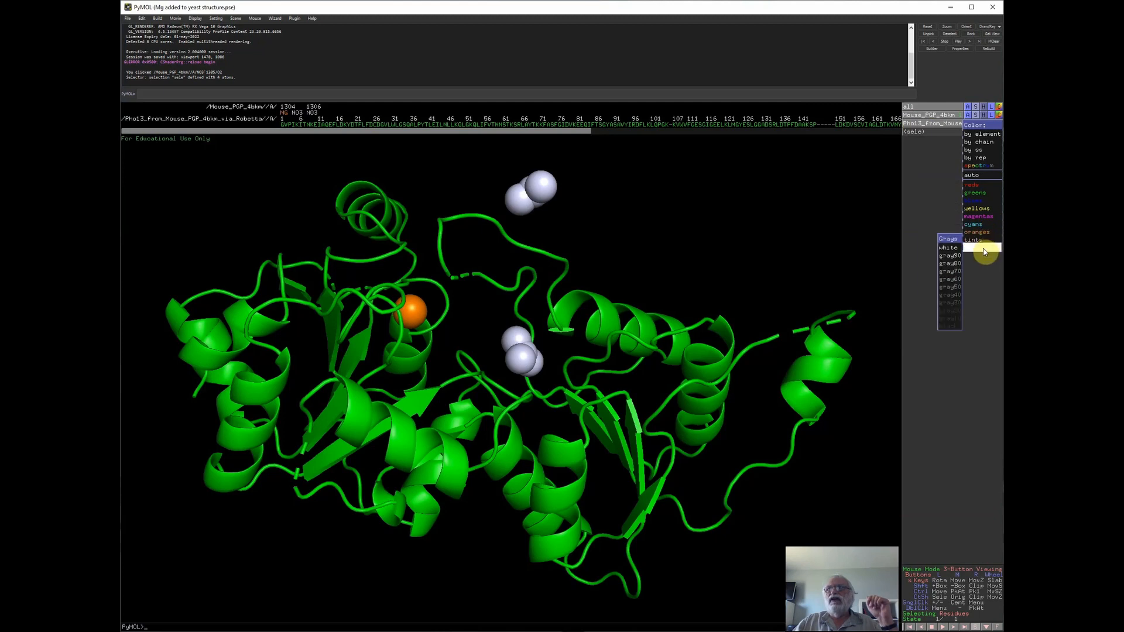
click(952, 256)
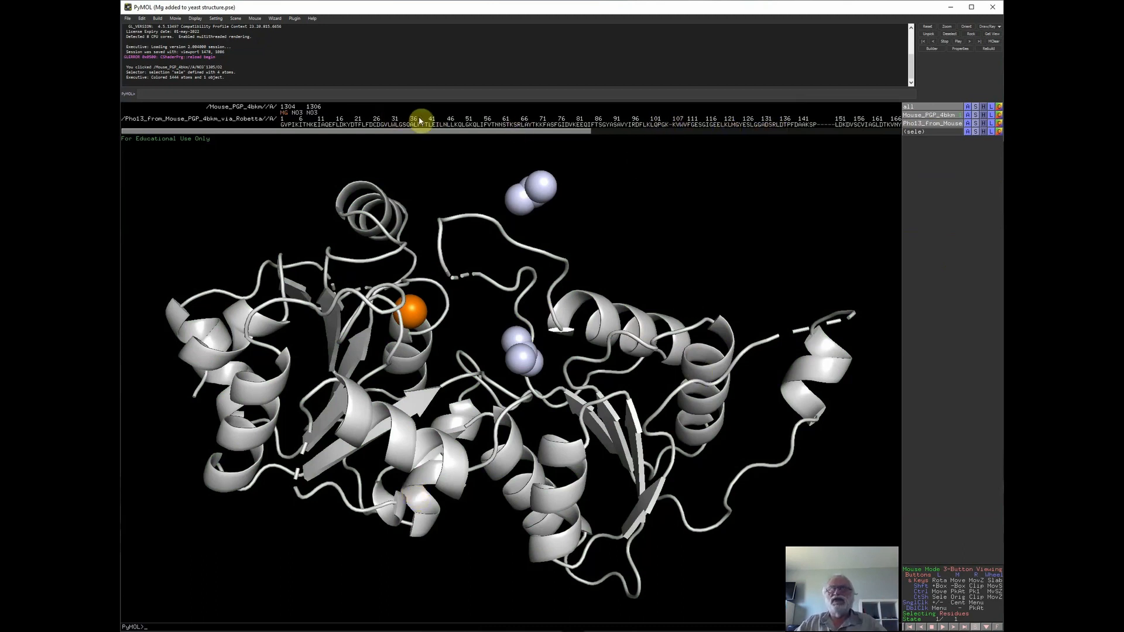
- Select the MG residue in the Mouse_PGP_4bkm sequence and color it red
click(285, 113)
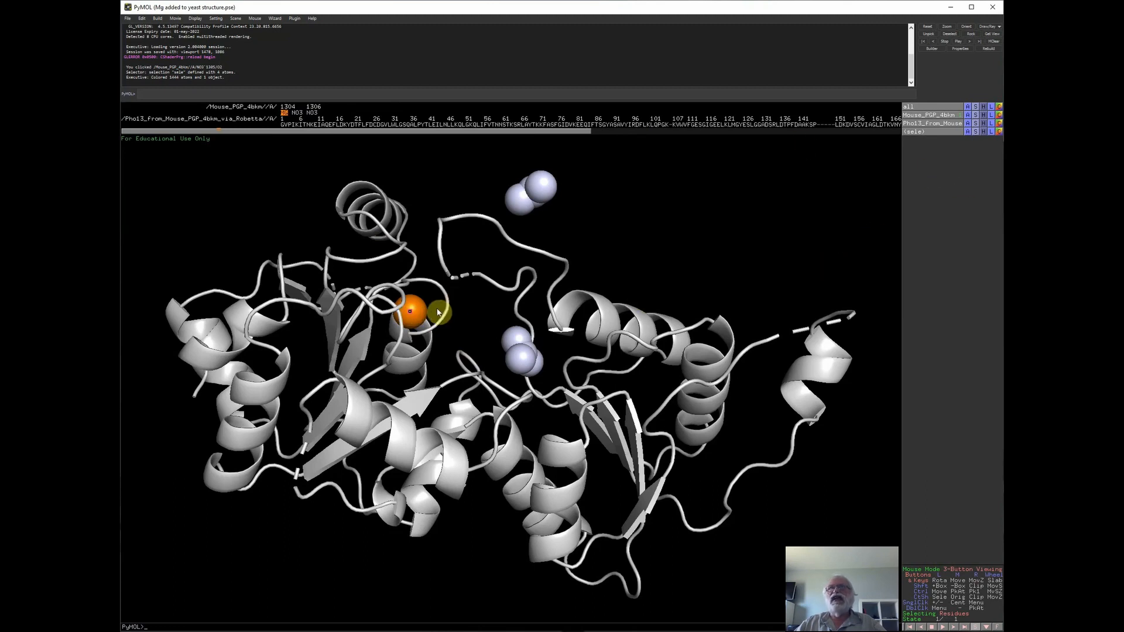
click(1000, 134)
mouse_move(971, 195)
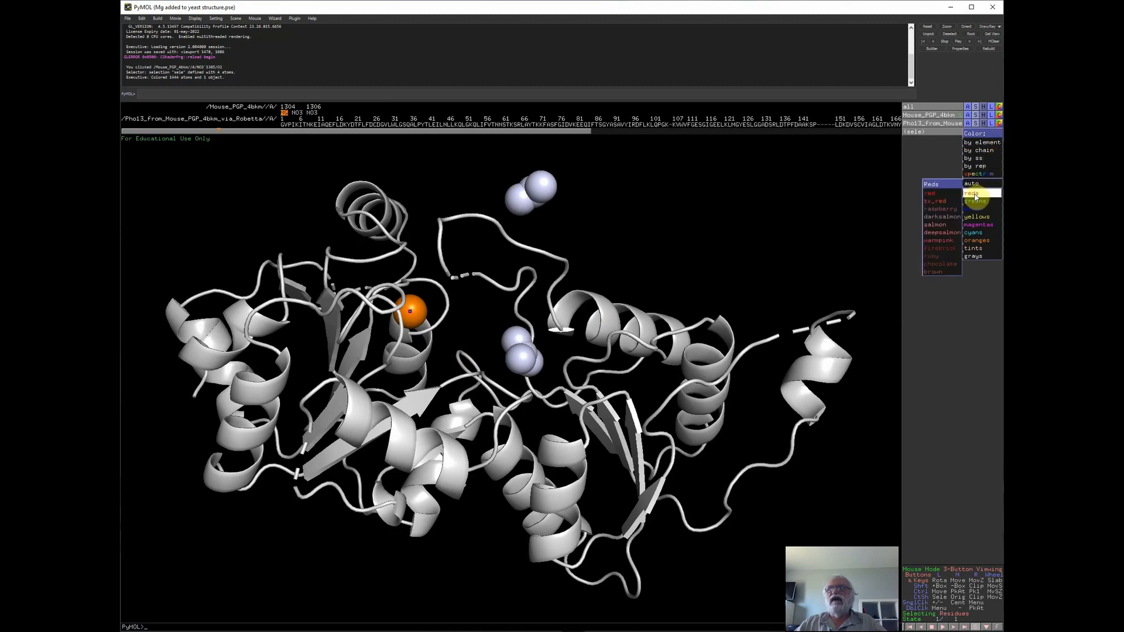
click(941, 194)
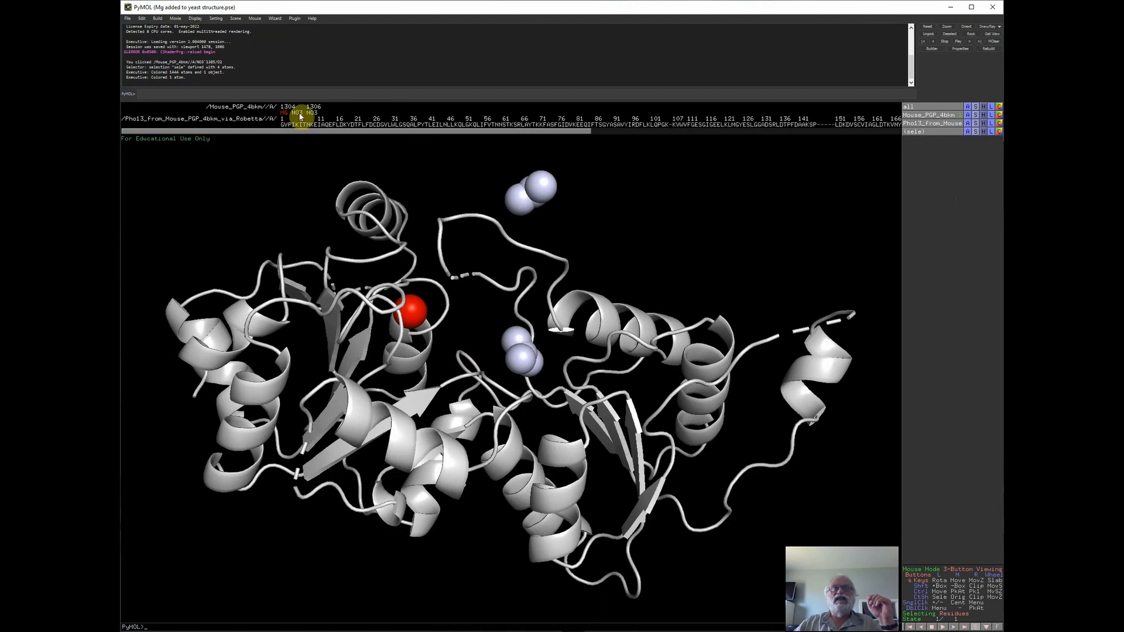
- Select both NO3 residues in the Mouse_PGP_4bkm sequence, color them wheat, and clear the selection
click(298, 114)
click(312, 113)
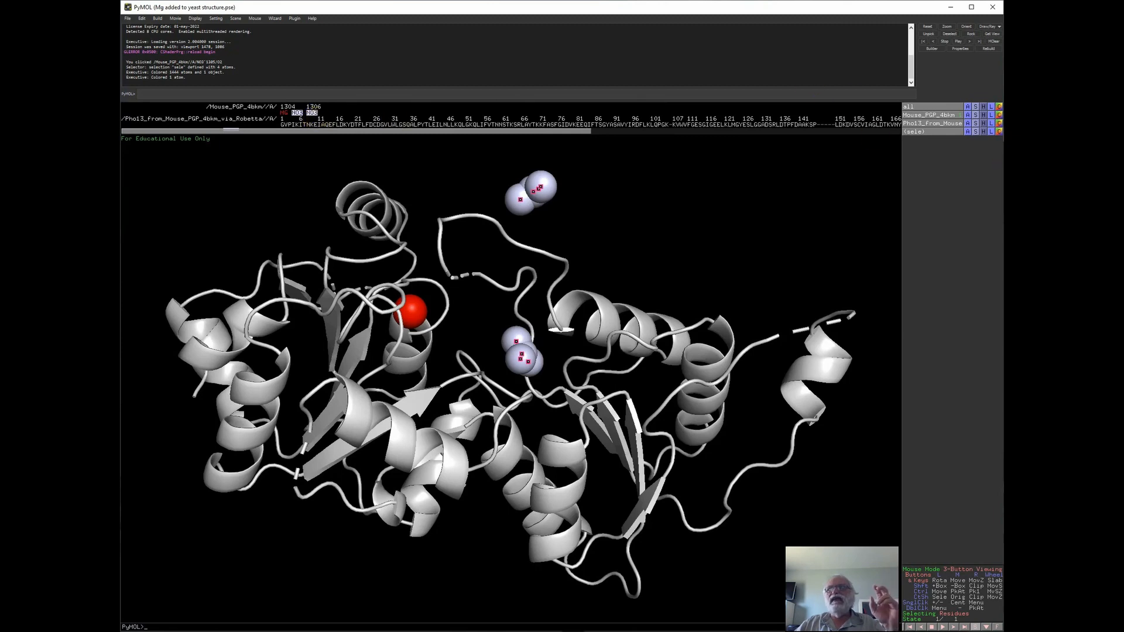
click(999, 133)
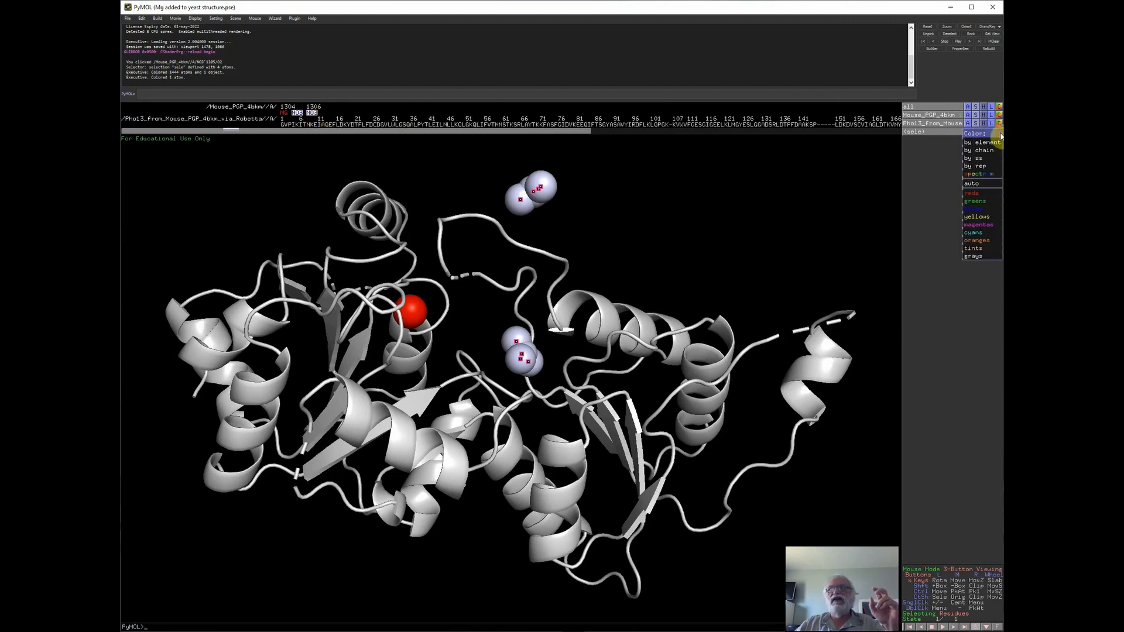
mouse_move(989, 219)
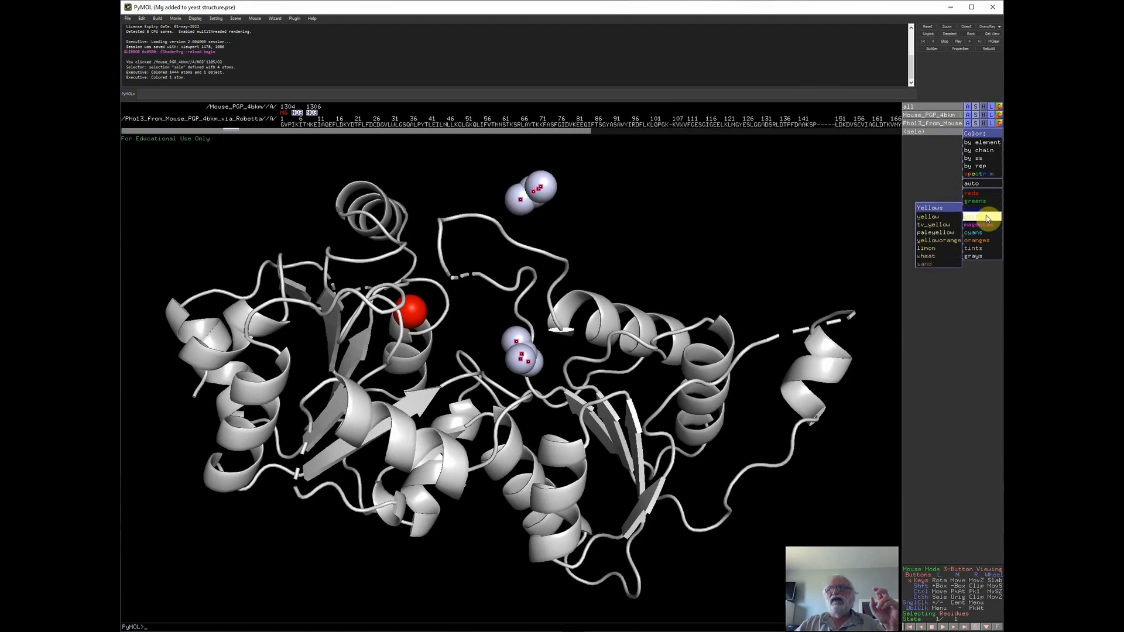
click(941, 257)
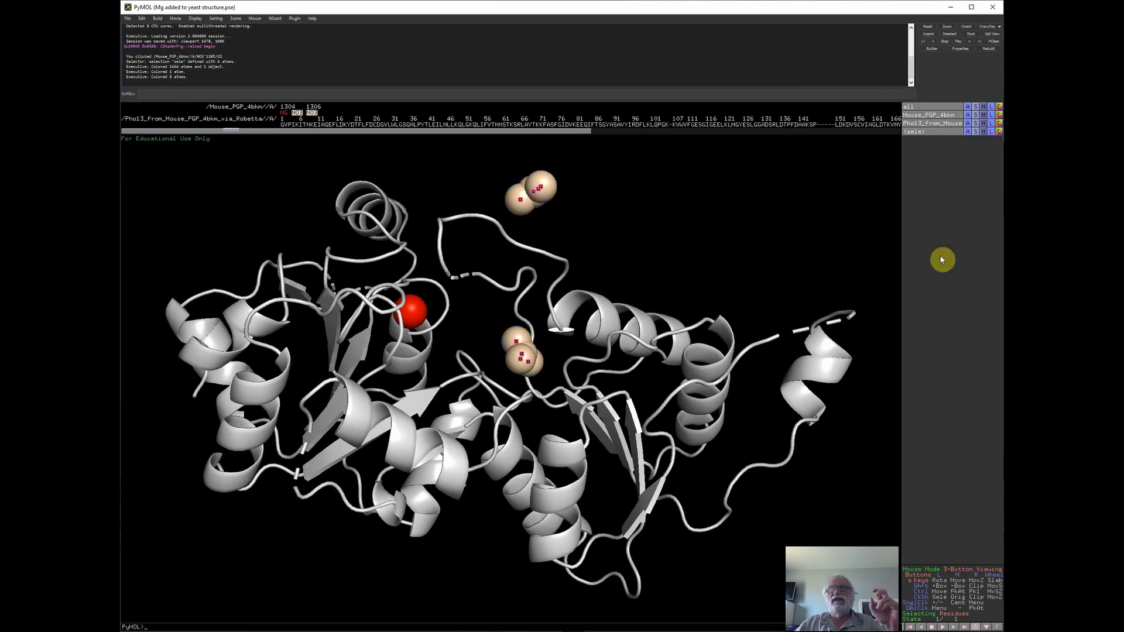
click(856, 236)
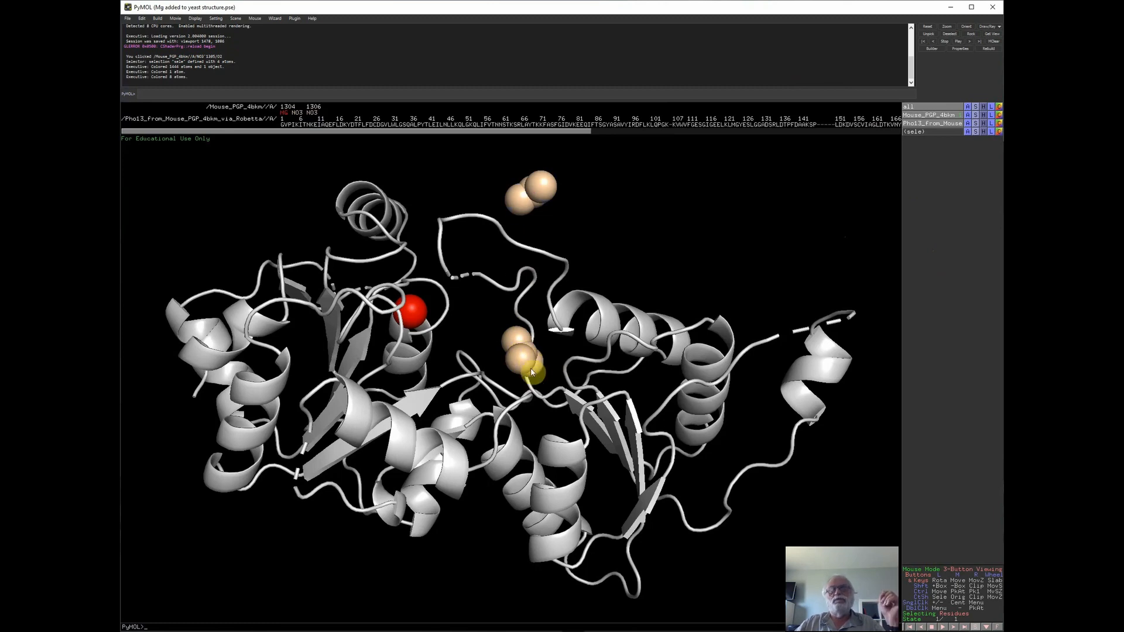
drag(533, 373, 417, 429)
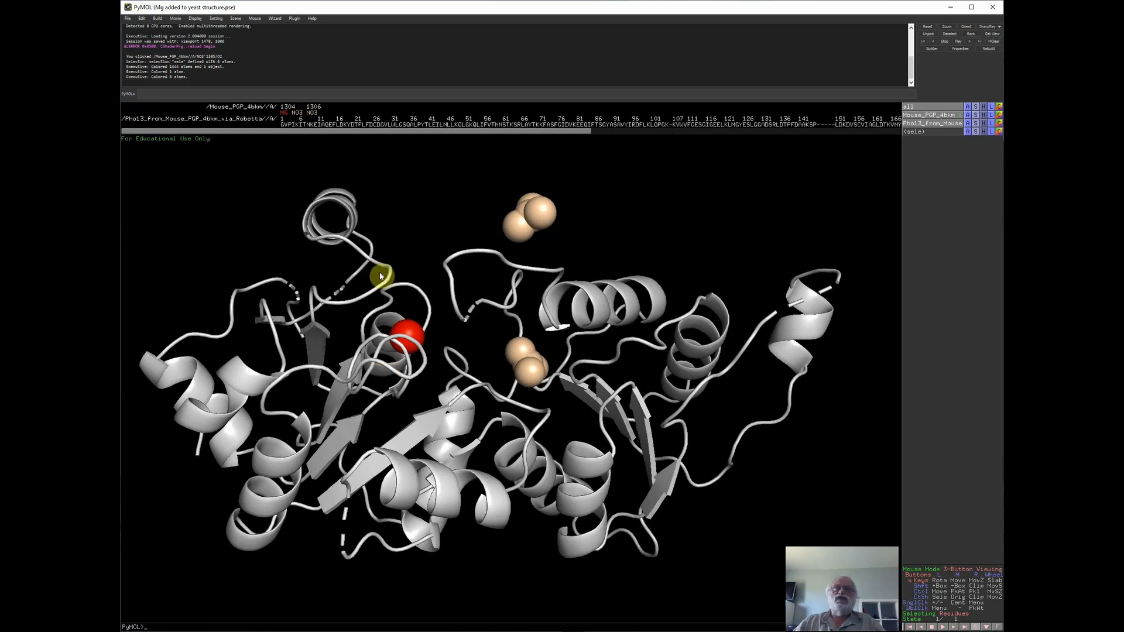
- Color the alanine in the SRLAYTKK stretch of the Pho13_from_Mouse sequence green and show it as sticks
click(527, 126)
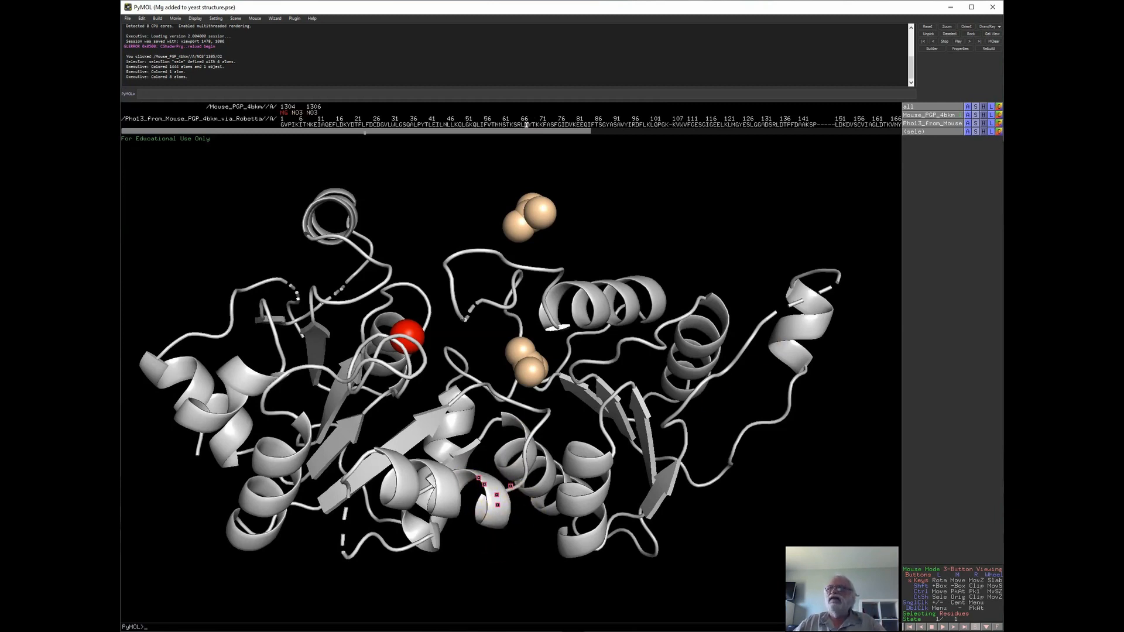
click(999, 132)
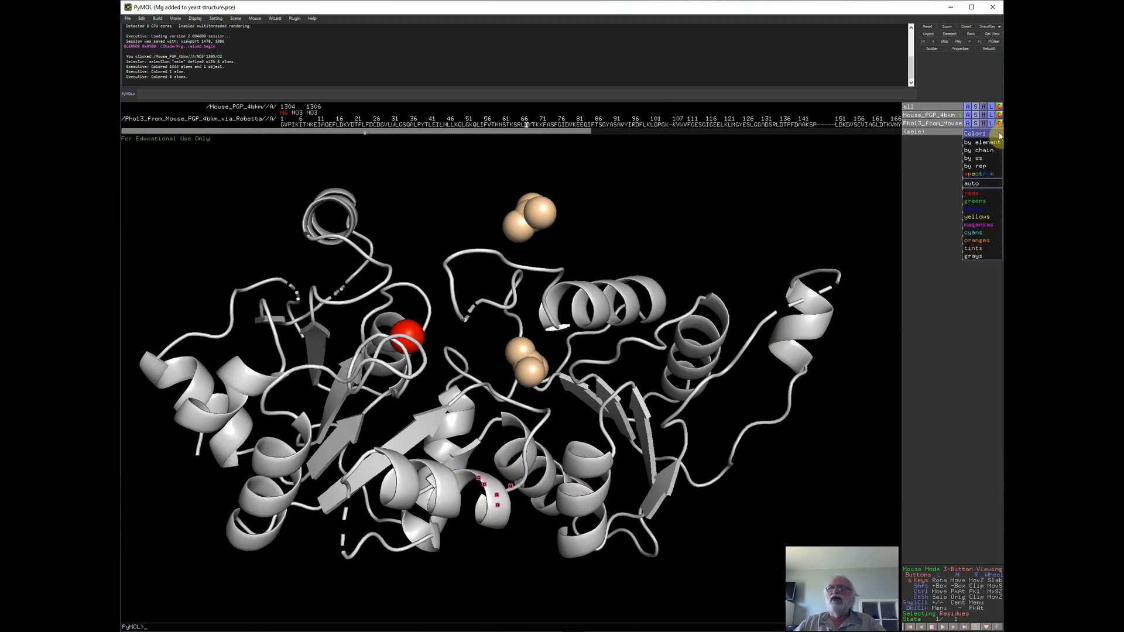
mouse_move(982, 204)
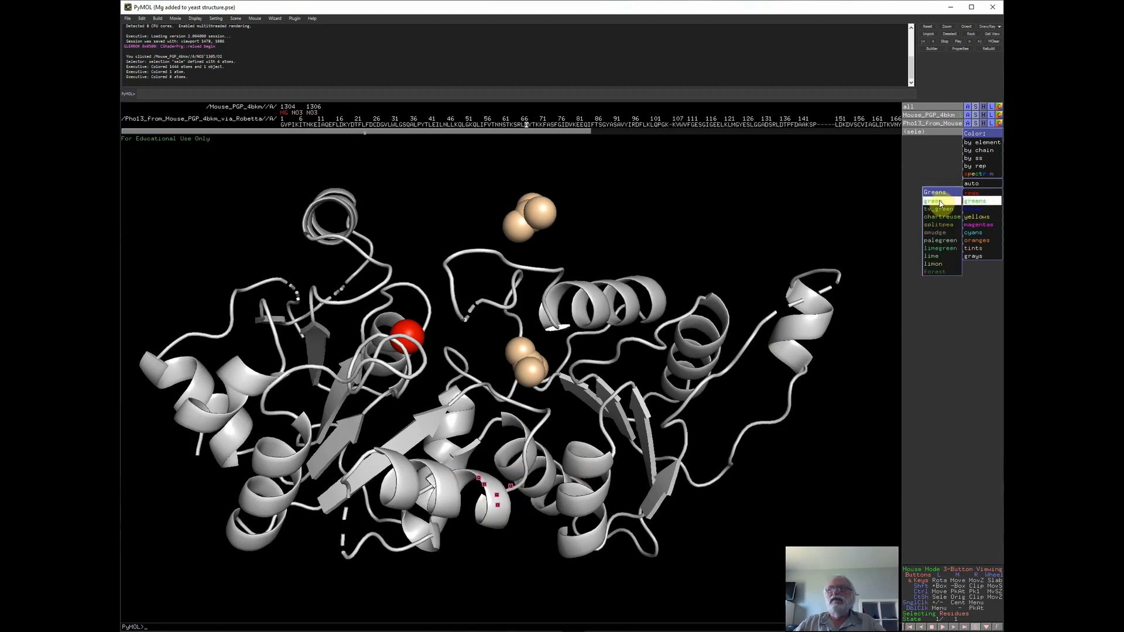
click(940, 202)
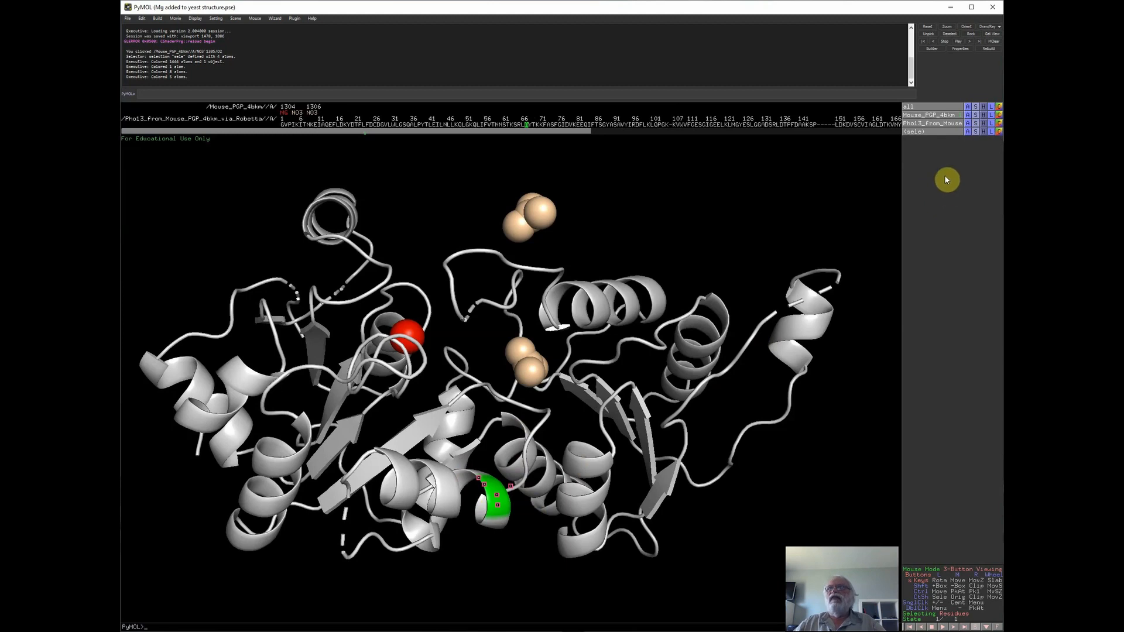
click(976, 133)
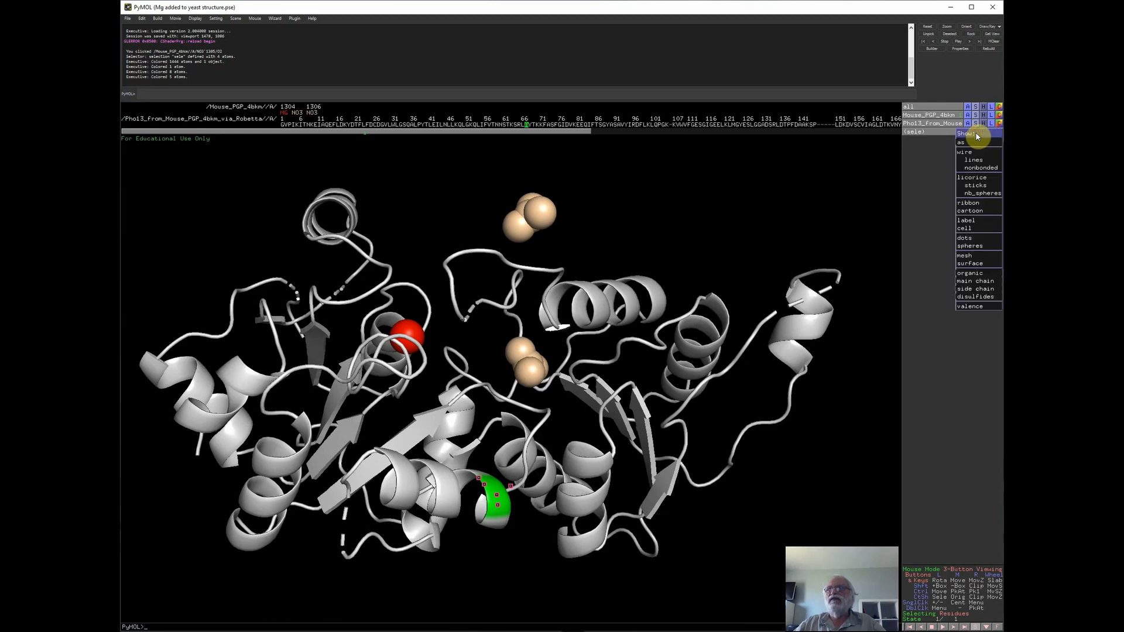
click(978, 186)
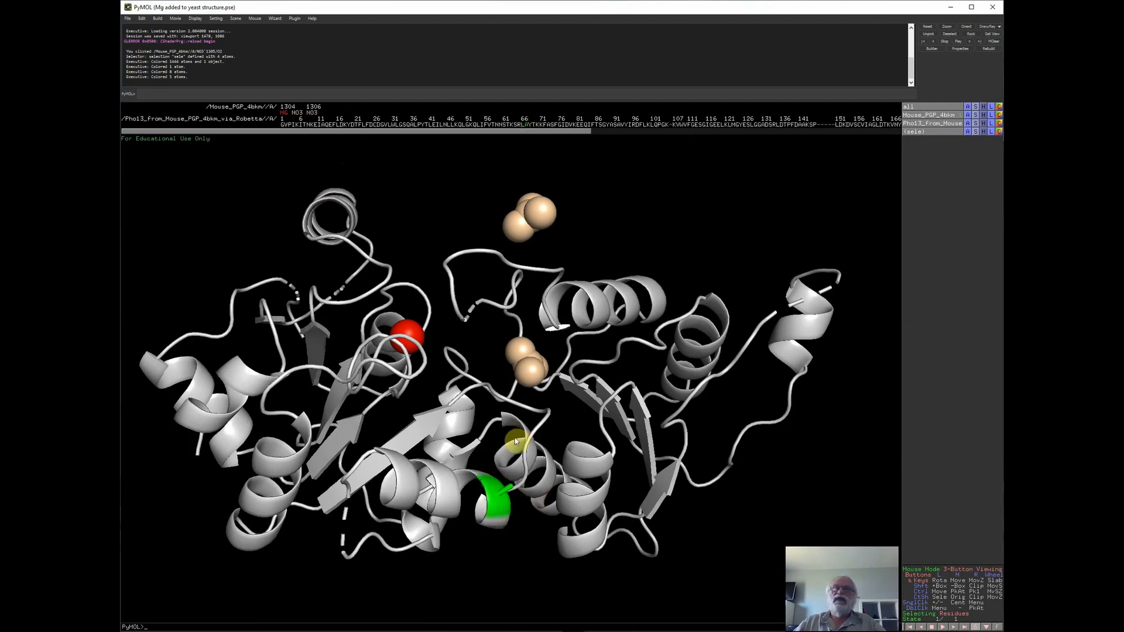
- Store a tilted overview of the whole protein, with the ligands and green alanine in view, as scene F1
drag(521, 433, 509, 490)
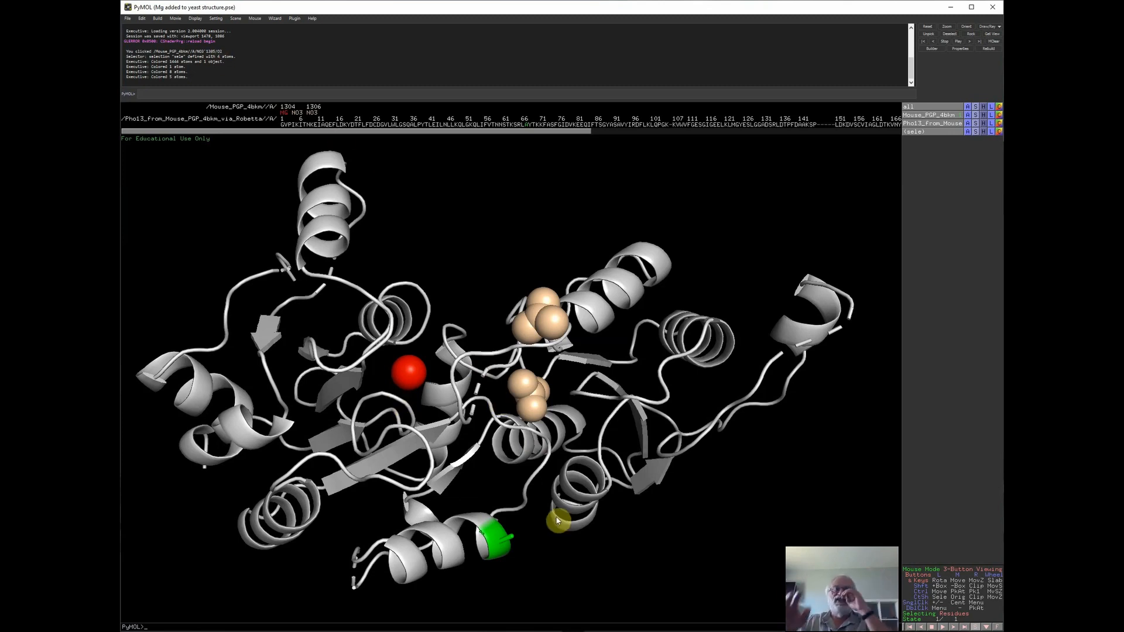
click(242, 20)
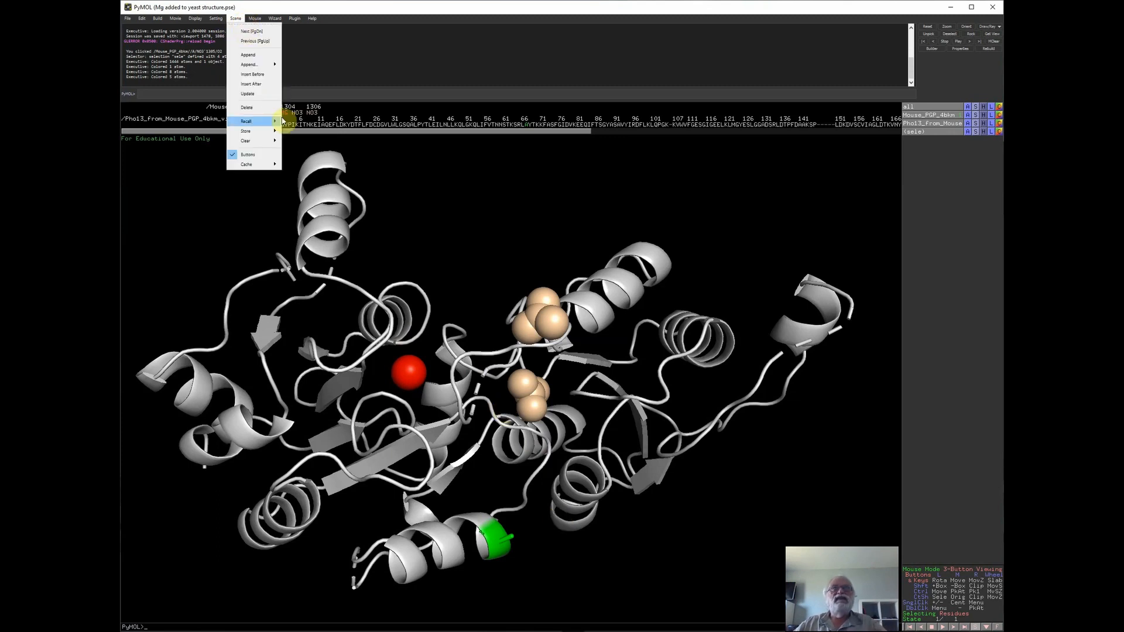
mouse_move(263, 133)
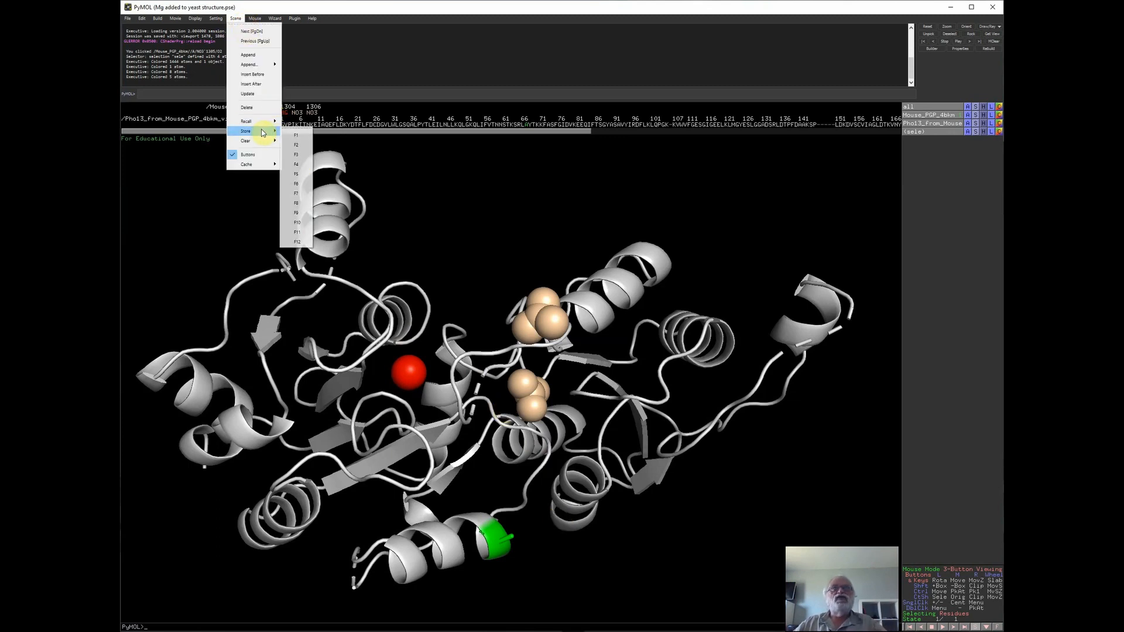
click(298, 136)
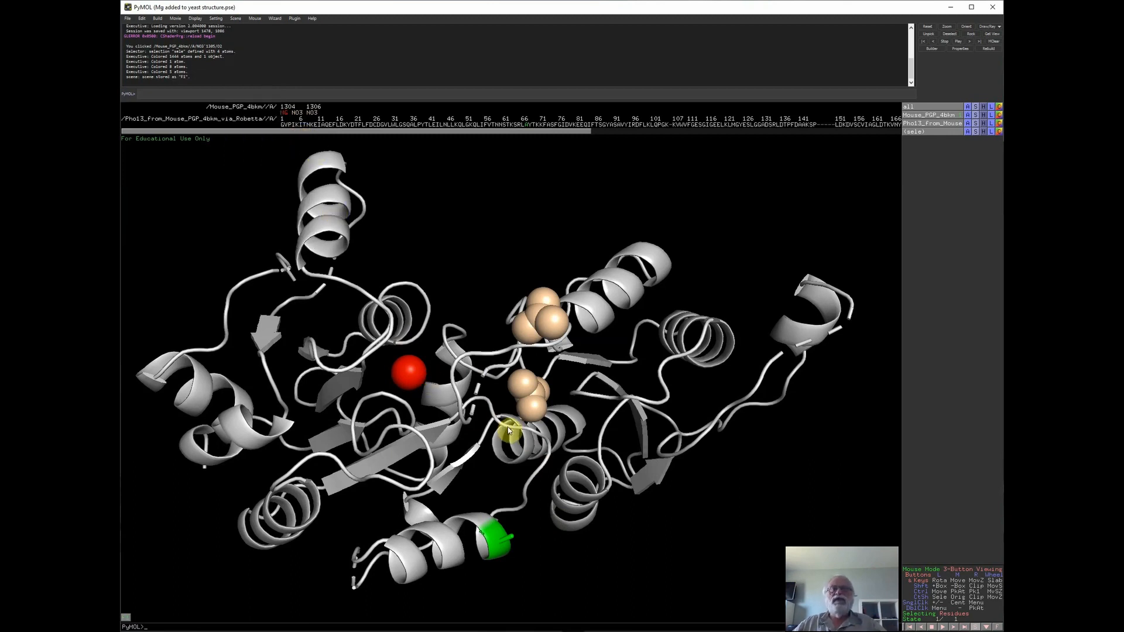
- Store a closer view of the magnesium, a nitrate and the green alanine as scene F2
right_drag(508, 431, 554, 531)
middle_drag(555, 531, 557, 419)
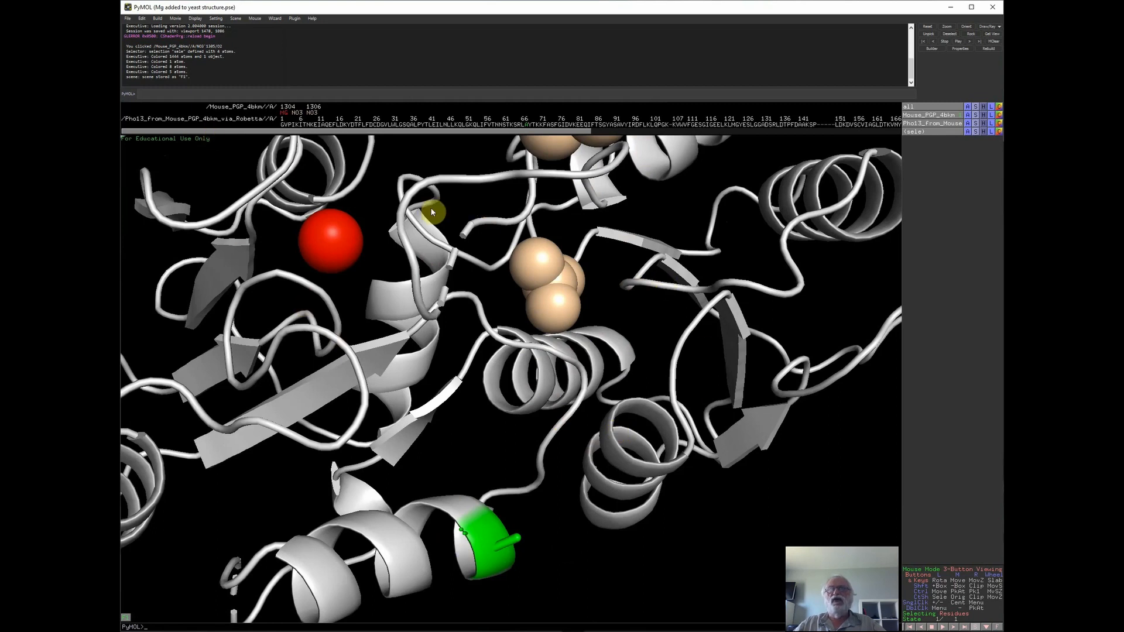
click(236, 19)
mouse_move(258, 131)
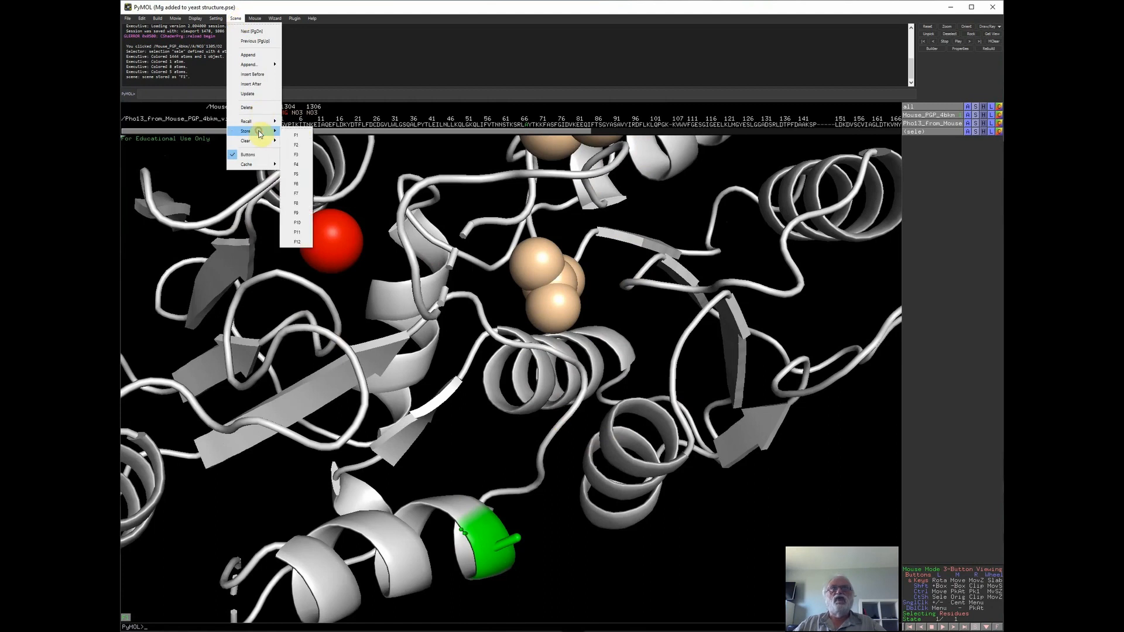
click(297, 144)
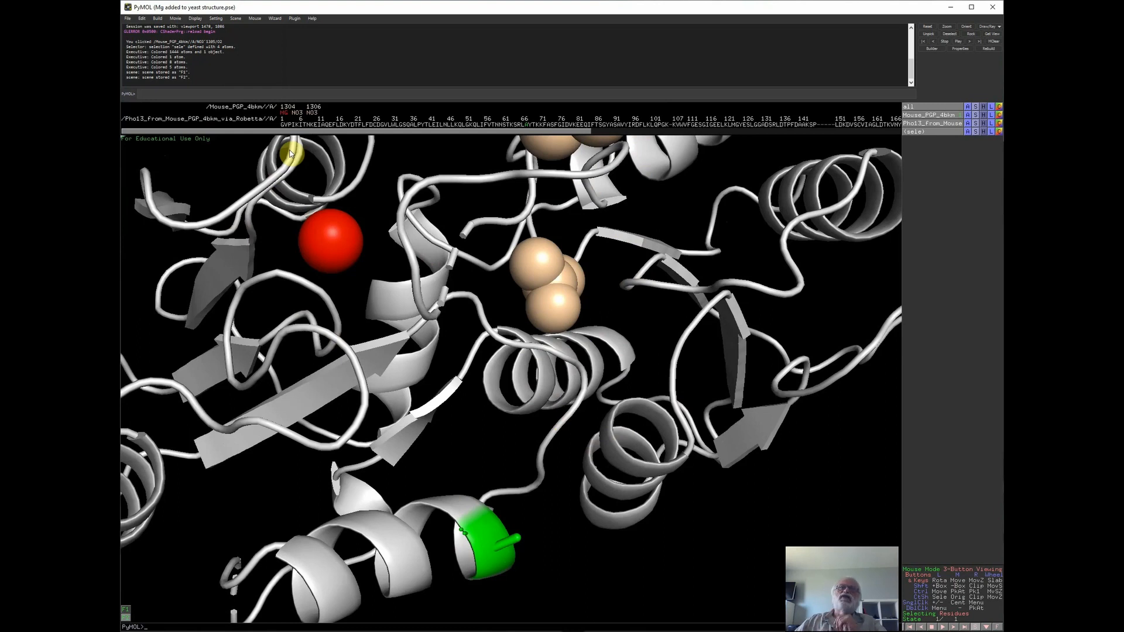
- Store a close-up from another side, with the magnesium, both nitrates and the green alanine in frame, as scene F3
drag(410, 318, 411, 351)
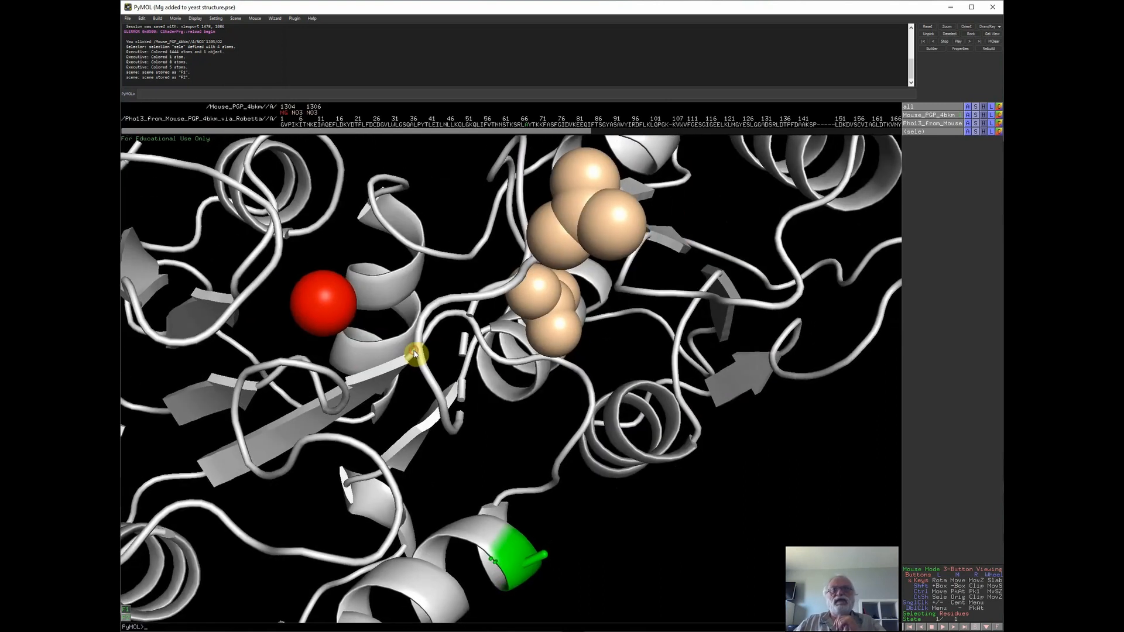
drag(560, 276, 339, 268)
mouse_move(491, 446)
mouse_down()
mouse_move(525, 420)
mouse_move(502, 439)
mouse_up()
right_click(508, 441)
click(707, 420)
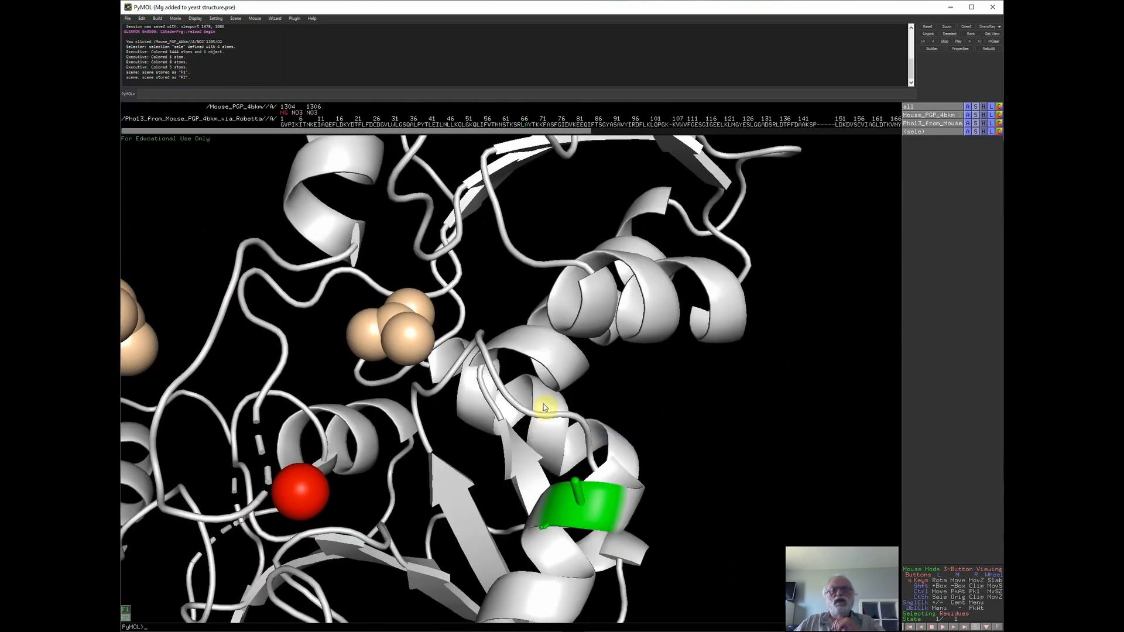
middle_drag(552, 419, 621, 272)
drag(502, 331, 526, 373)
middle_drag(540, 372, 555, 457)
right_drag(557, 454, 582, 485)
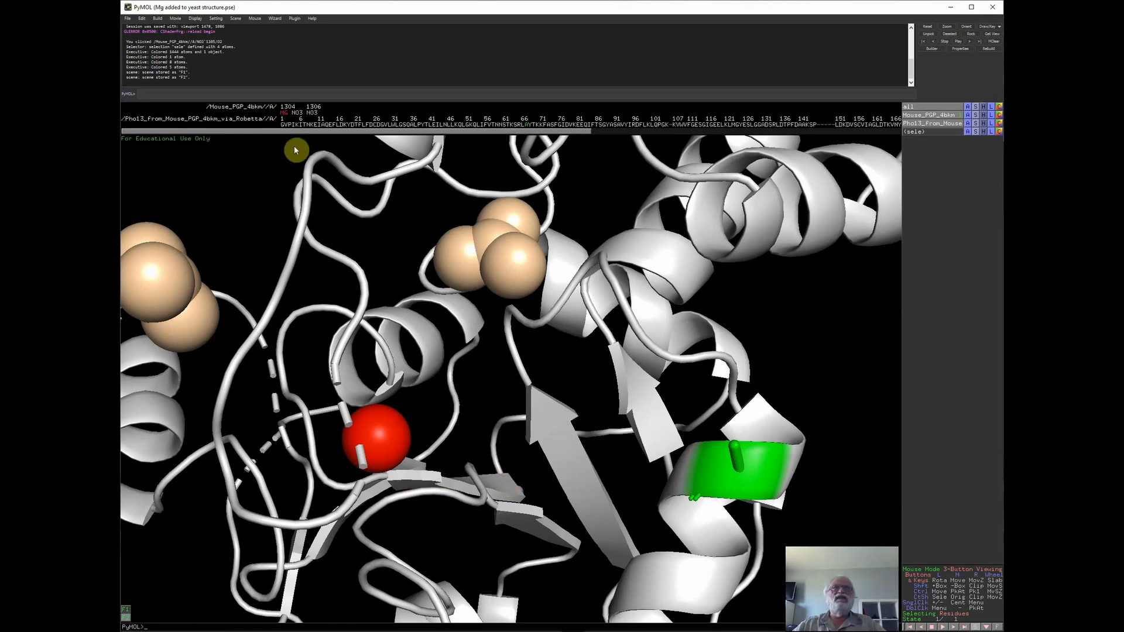
click(235, 18)
mouse_move(258, 134)
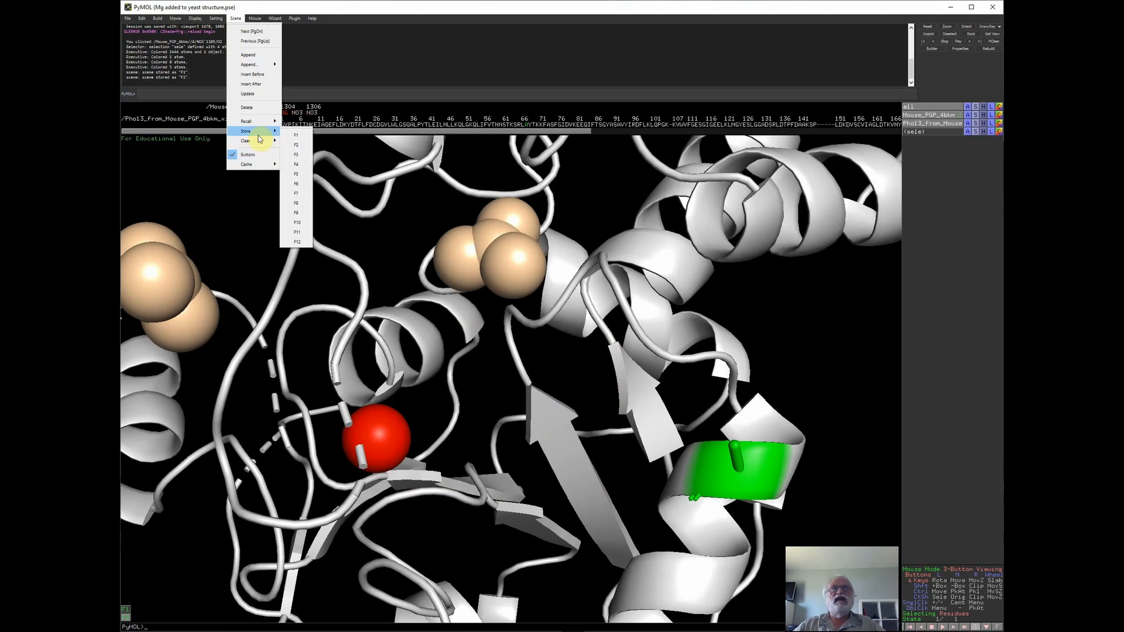
click(303, 156)
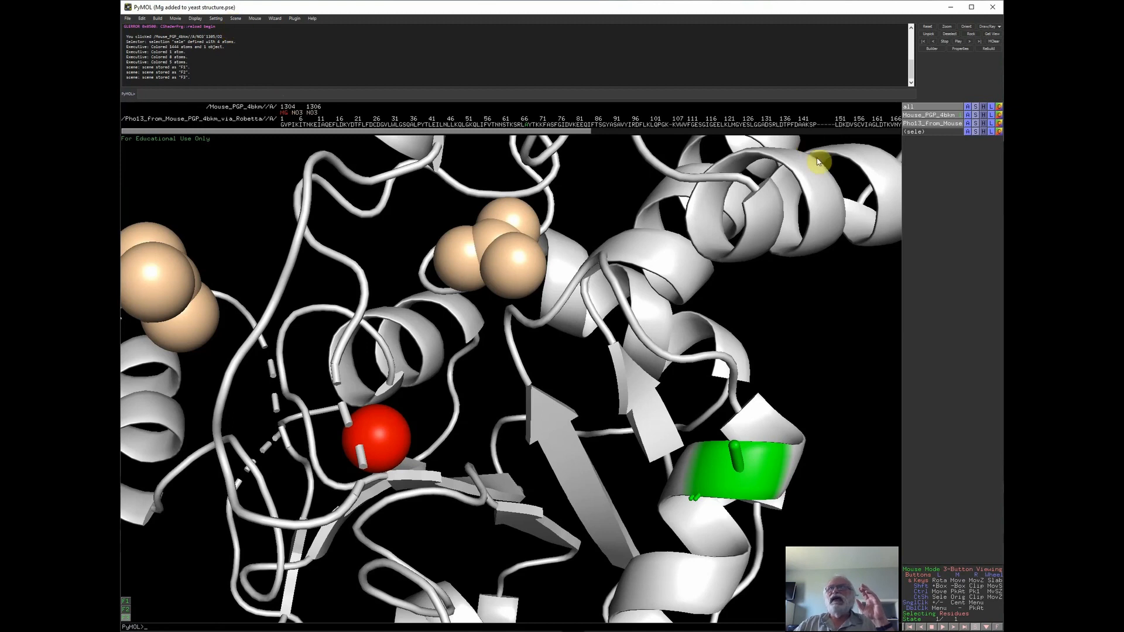
- Draw the current view as an image and save it as a PNG file named "Ala72 - F3 scene"
click(989, 27)
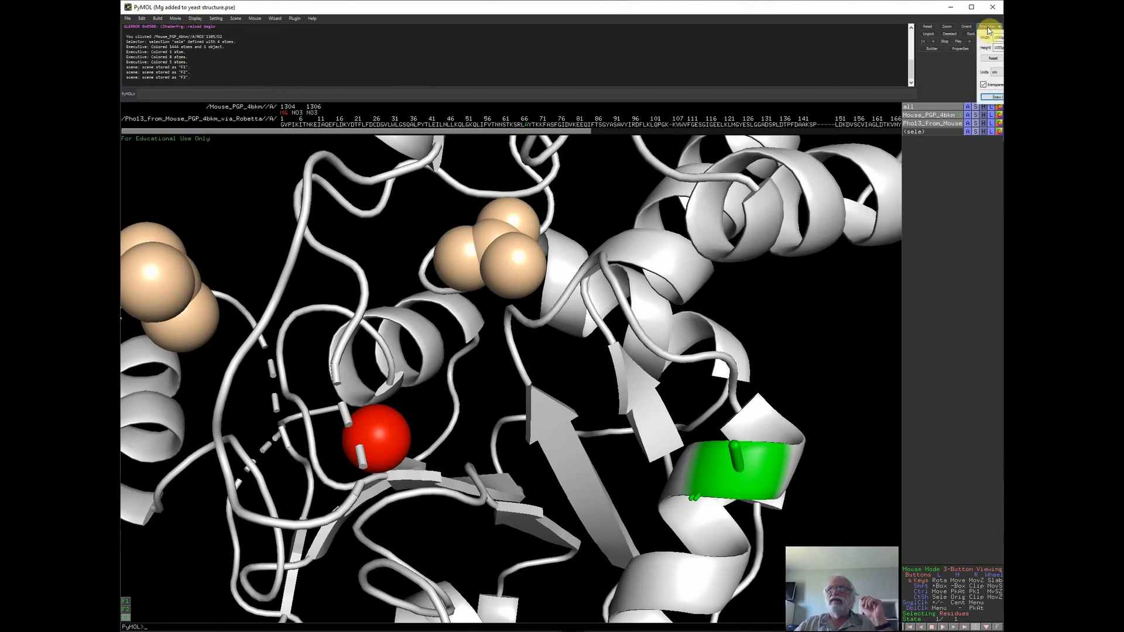
click(997, 97)
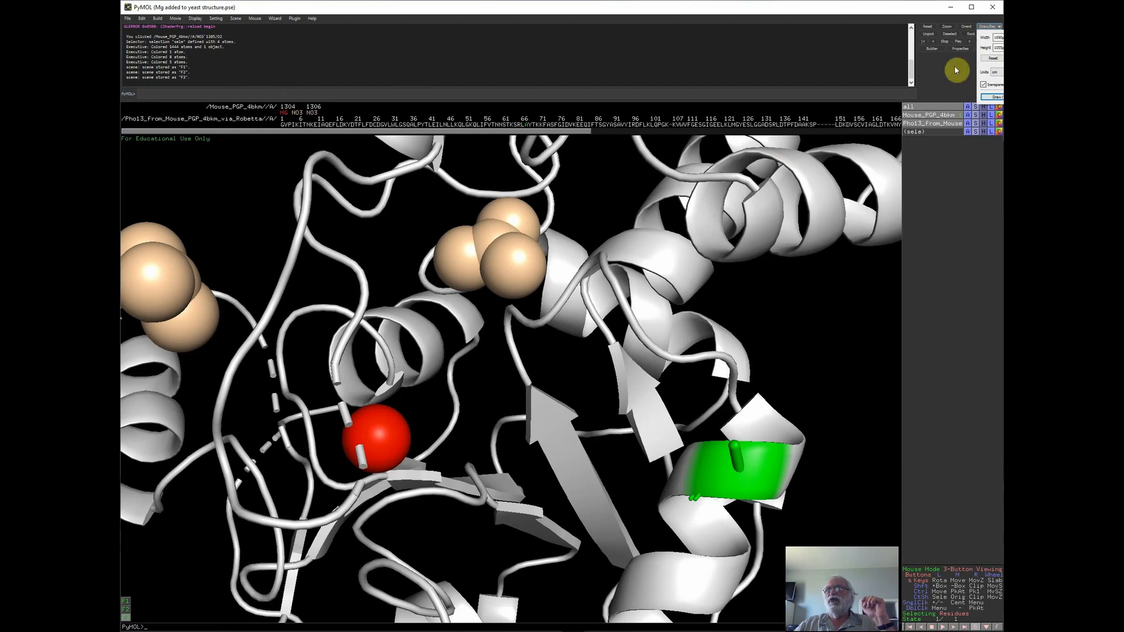
click(996, 97)
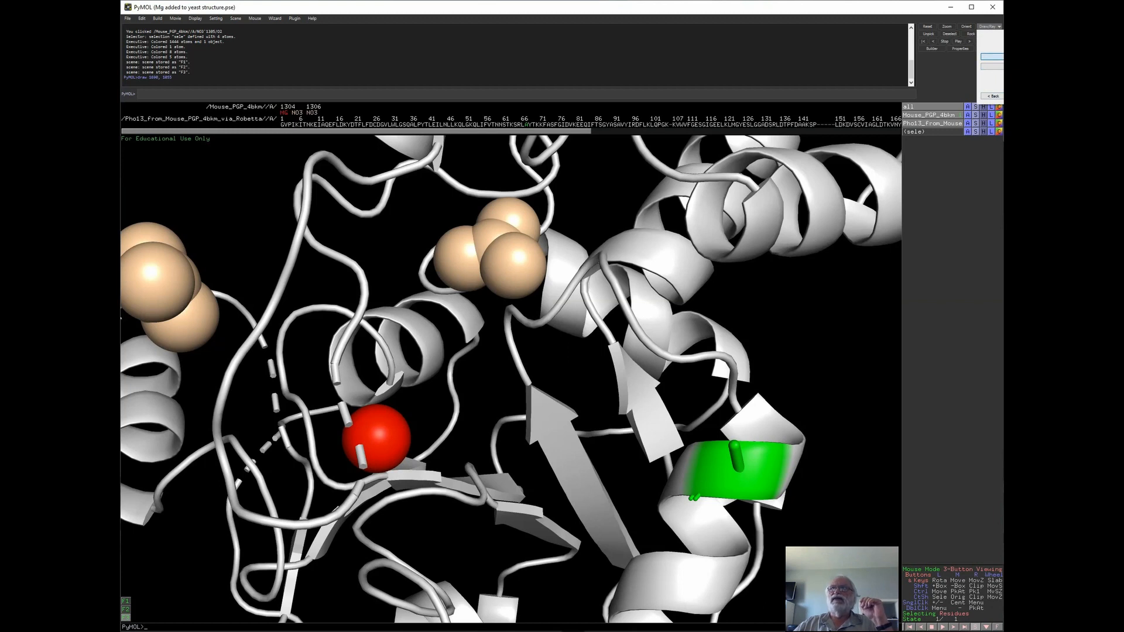
click(990, 60)
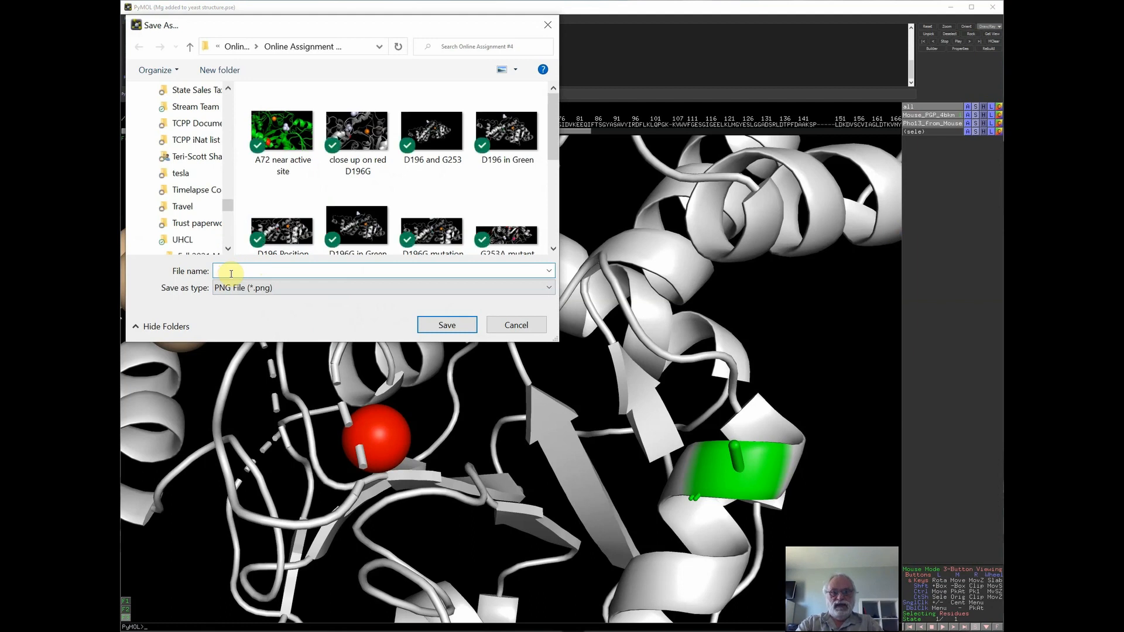
text(Ala72 - F3 scene)
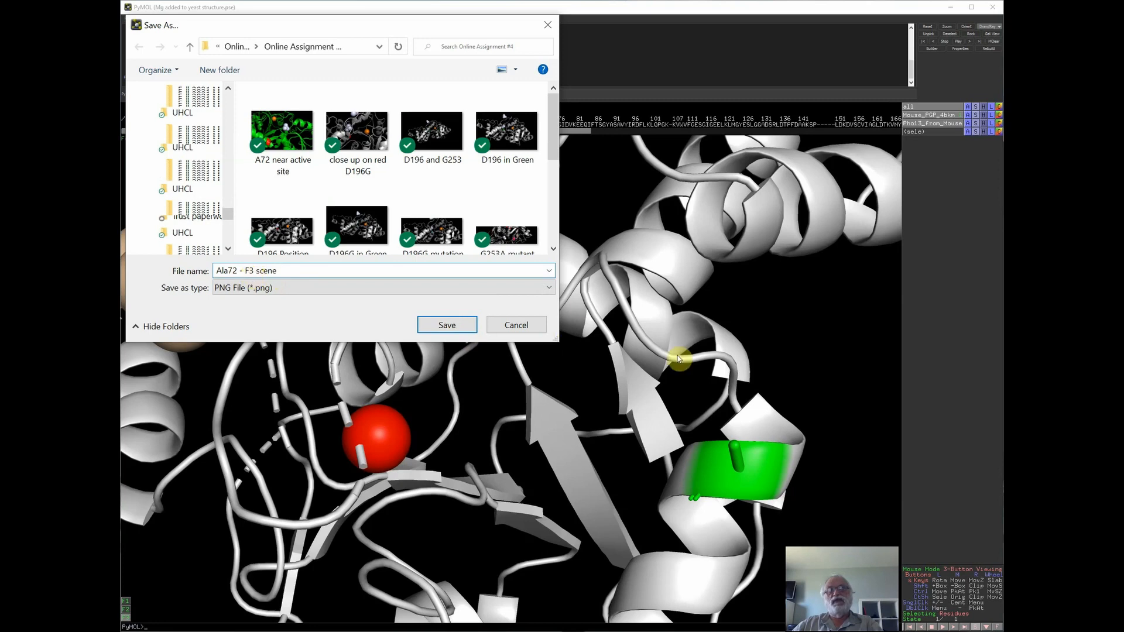
click(448, 326)
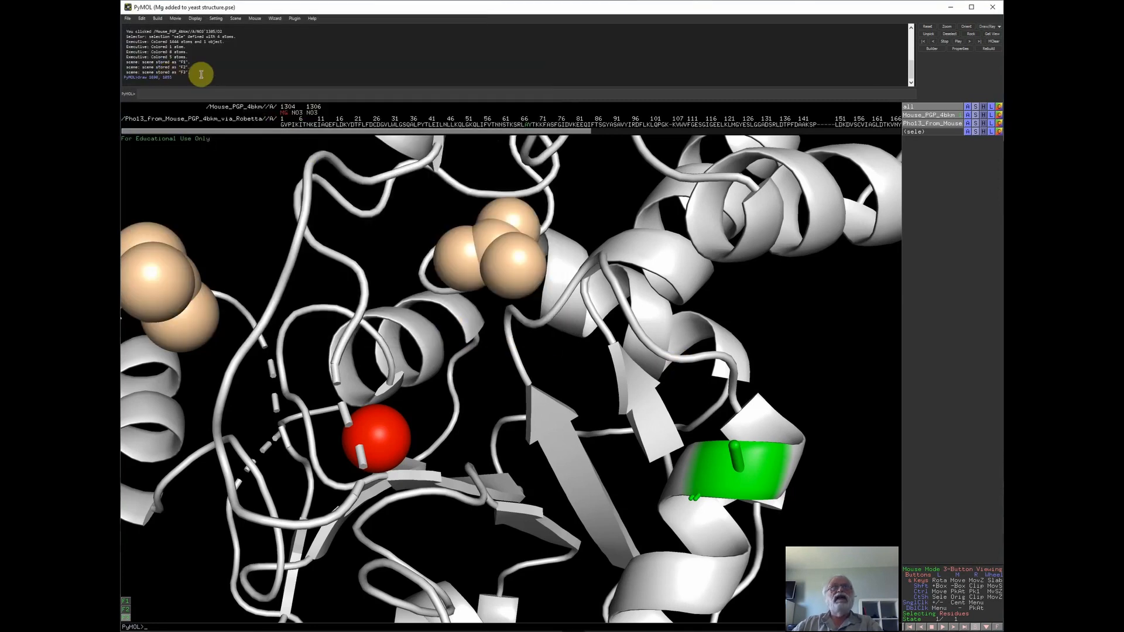
- Recall scene F2 and save its image as a PNG file named "A72 scene F2"
click(235, 19)
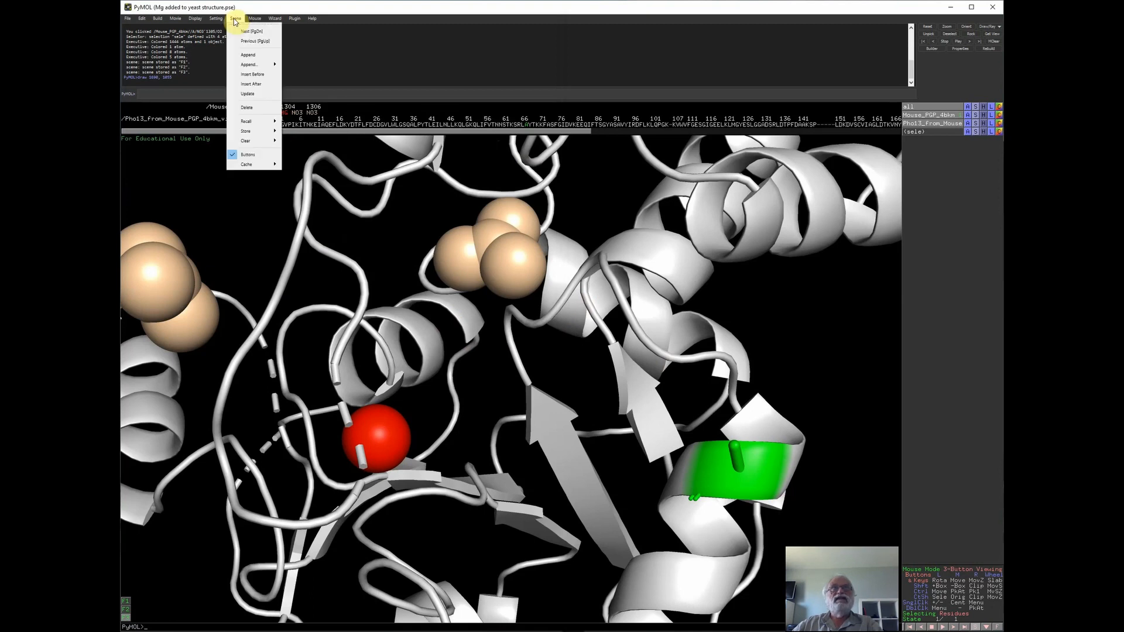
mouse_move(260, 122)
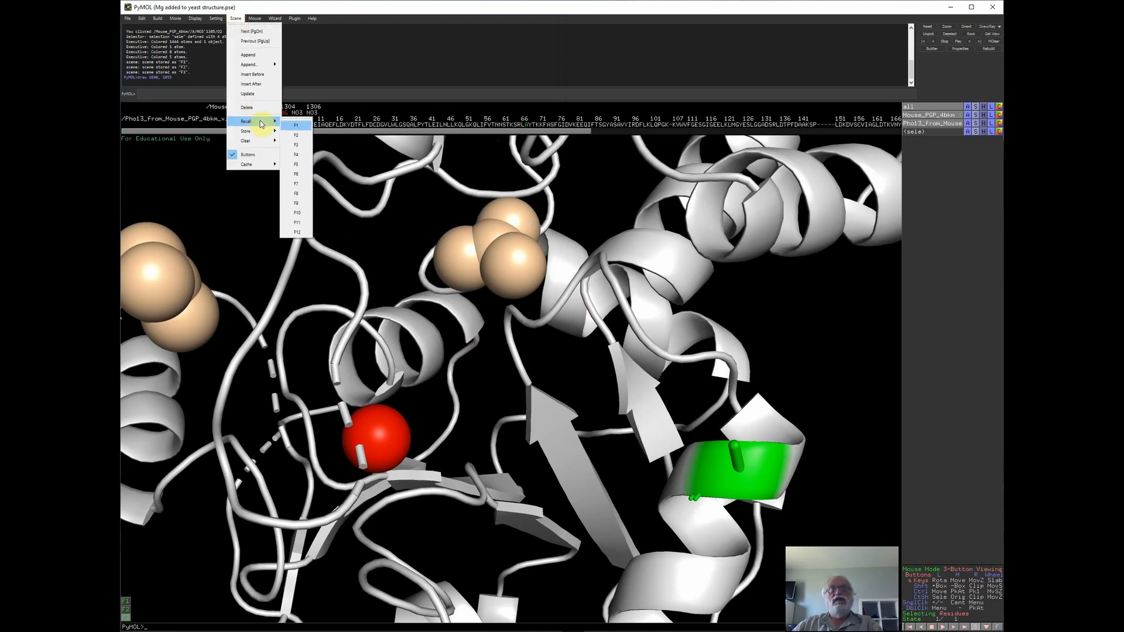
click(301, 136)
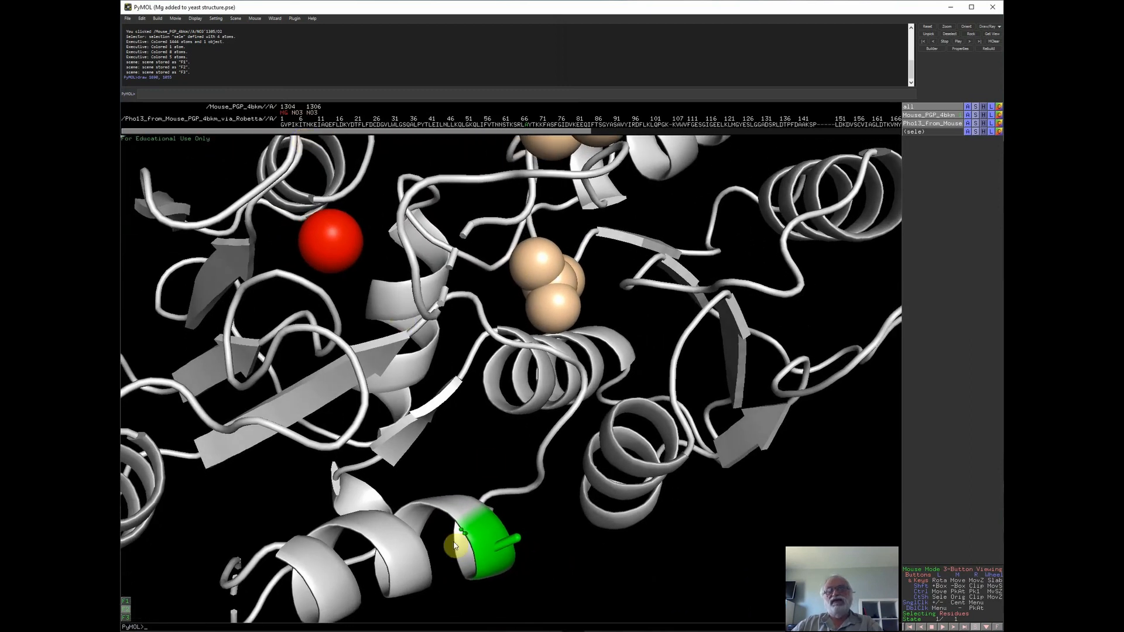
click(992, 28)
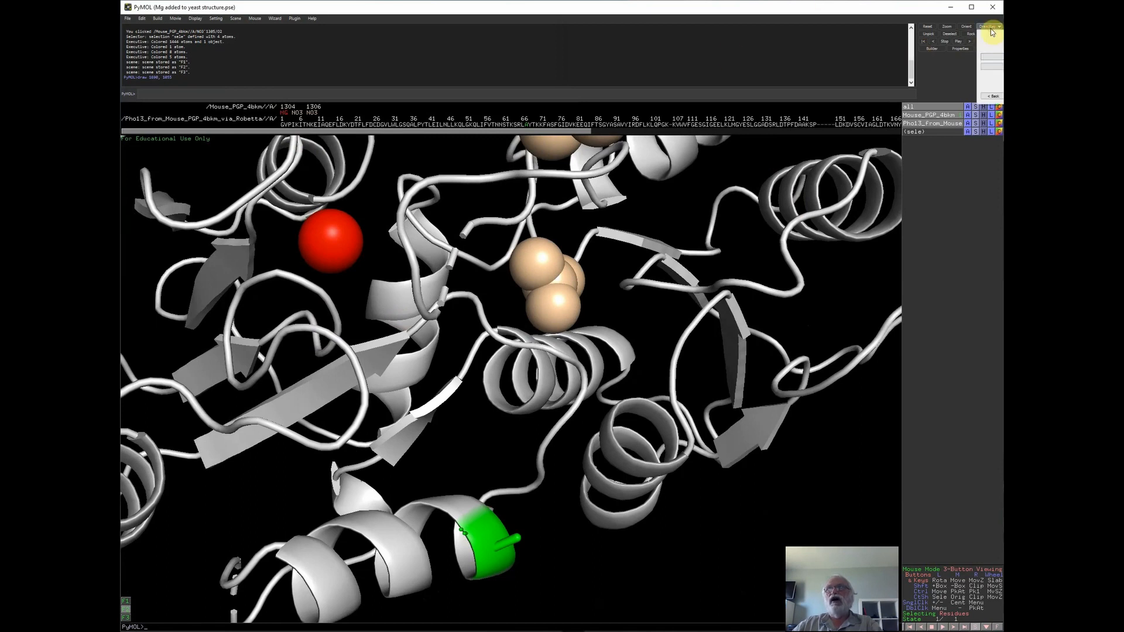
click(995, 58)
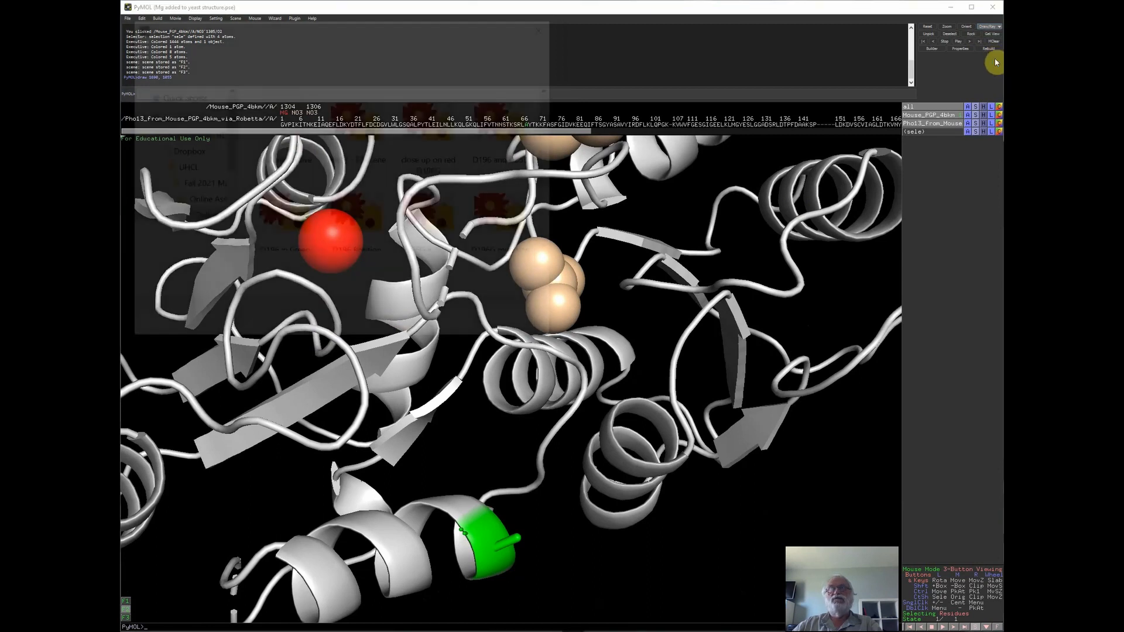
text(A72)
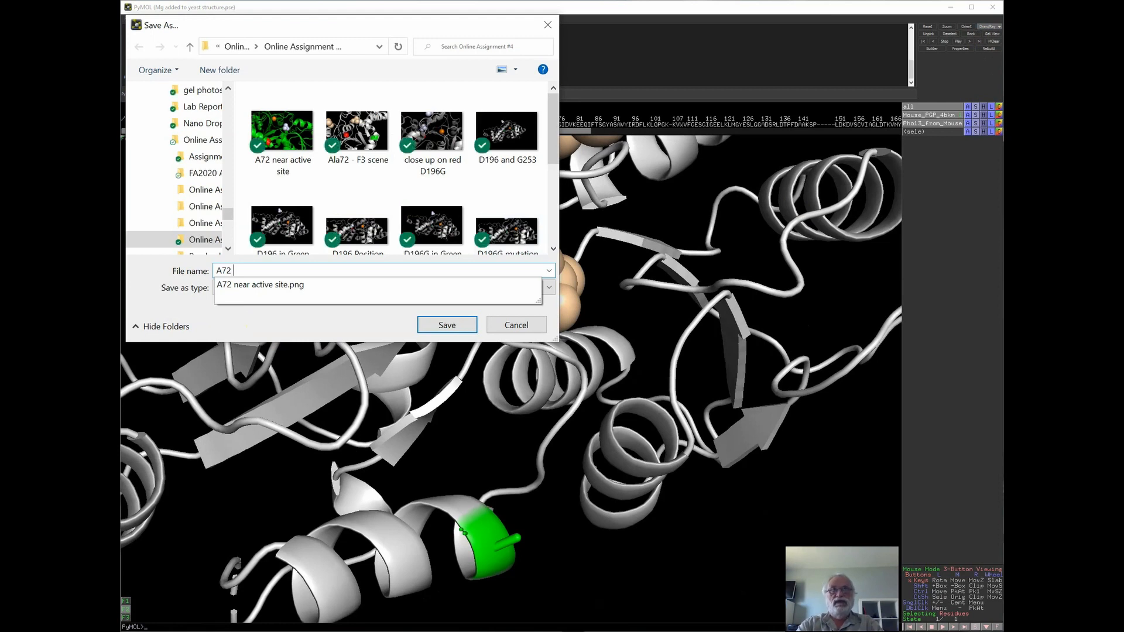
text( scene F2)
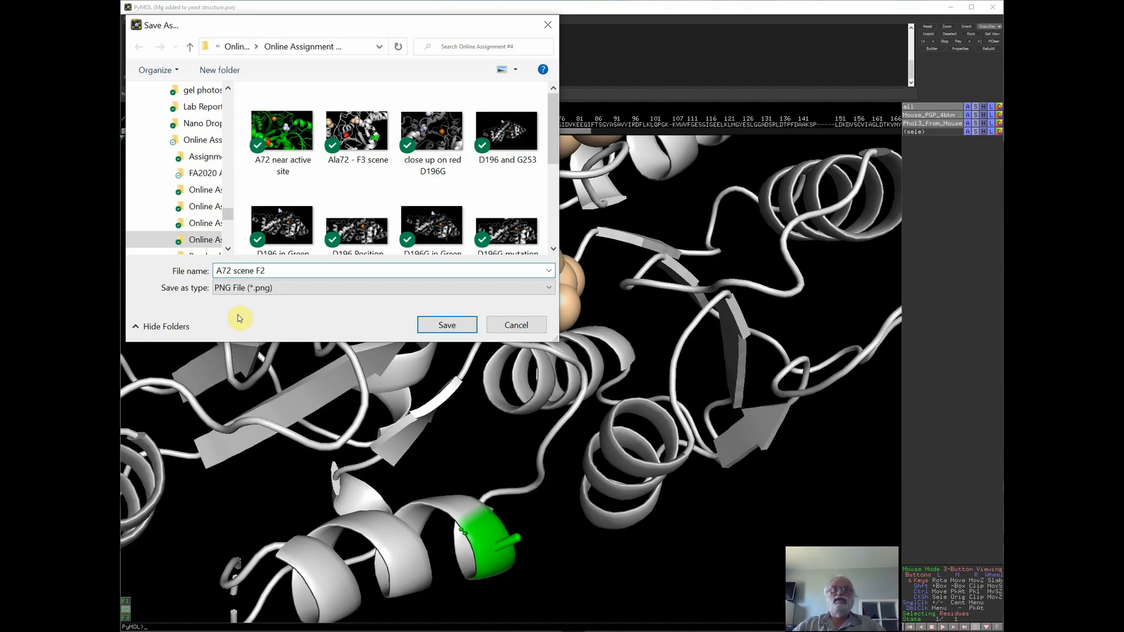
click(445, 327)
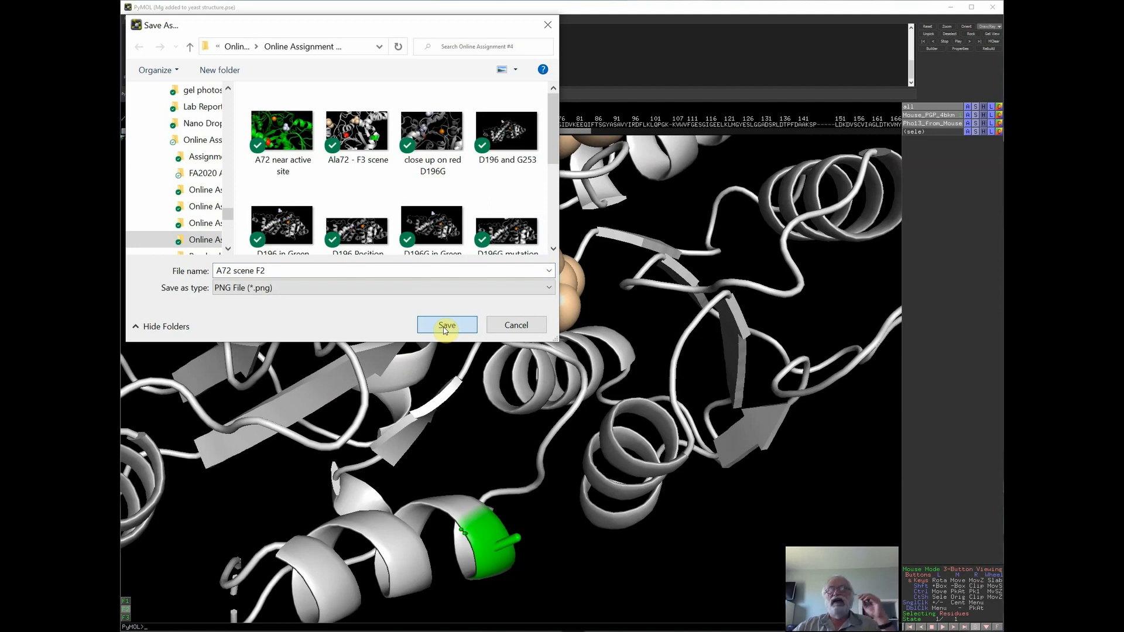
click(445, 326)
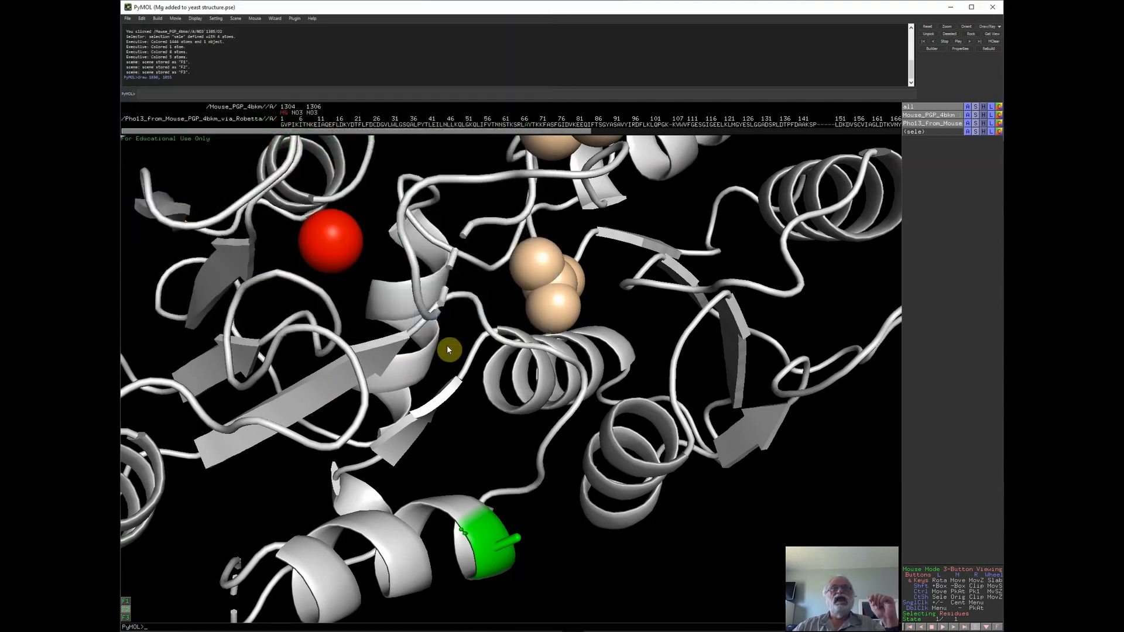
- Recall scene F1 and save its image as a PNG file named "A72 F1 scene"
click(236, 19)
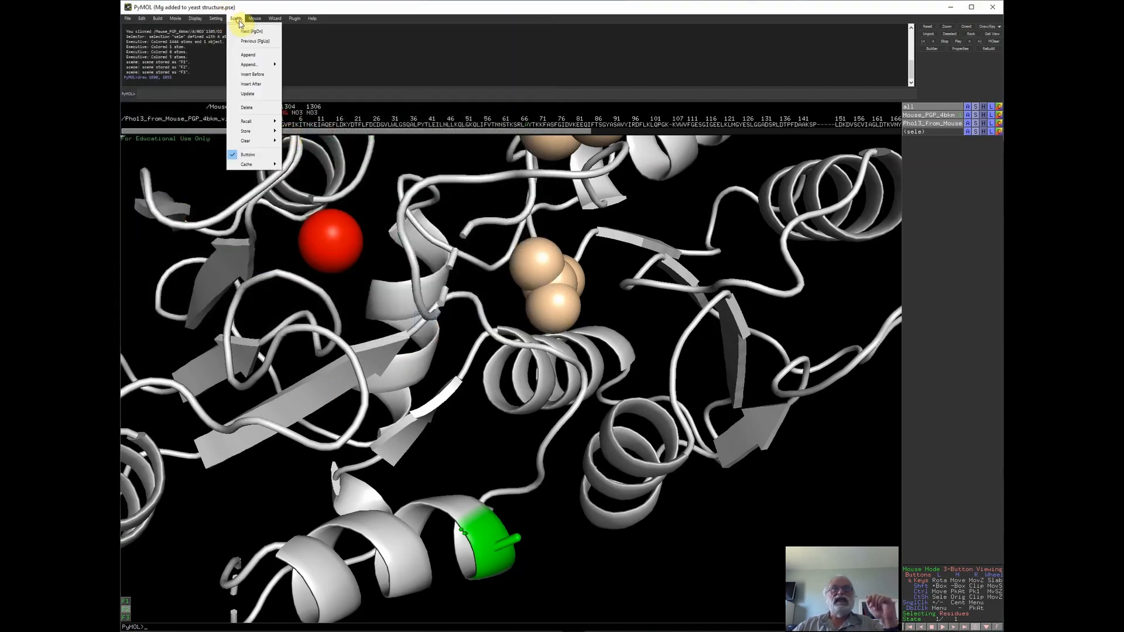
mouse_move(264, 121)
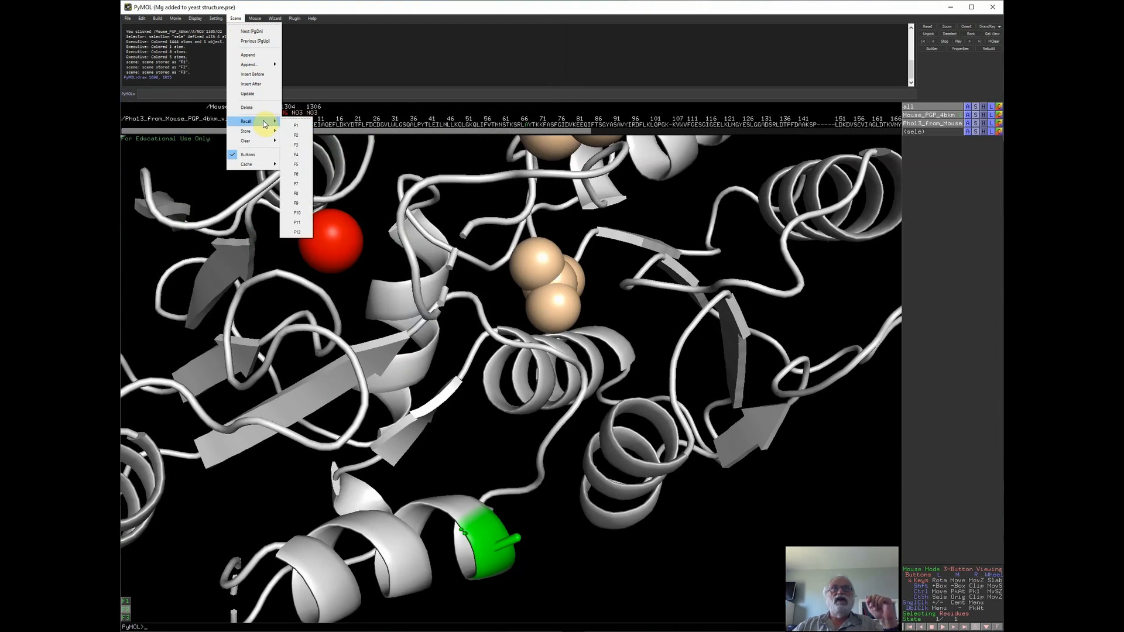
click(301, 127)
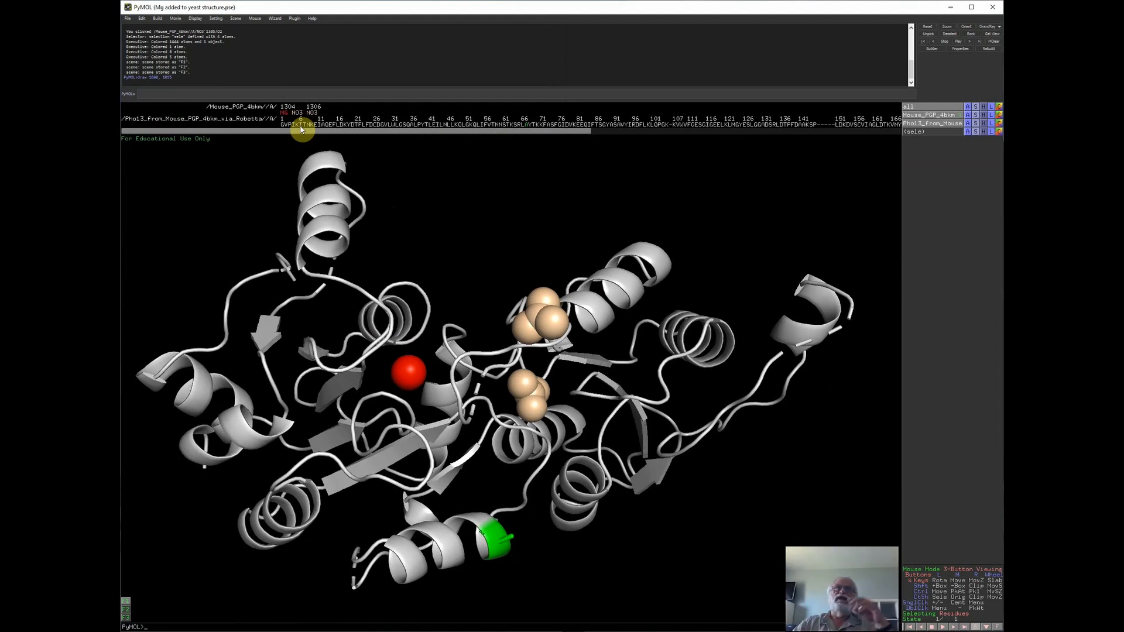
click(989, 27)
click(1002, 58)
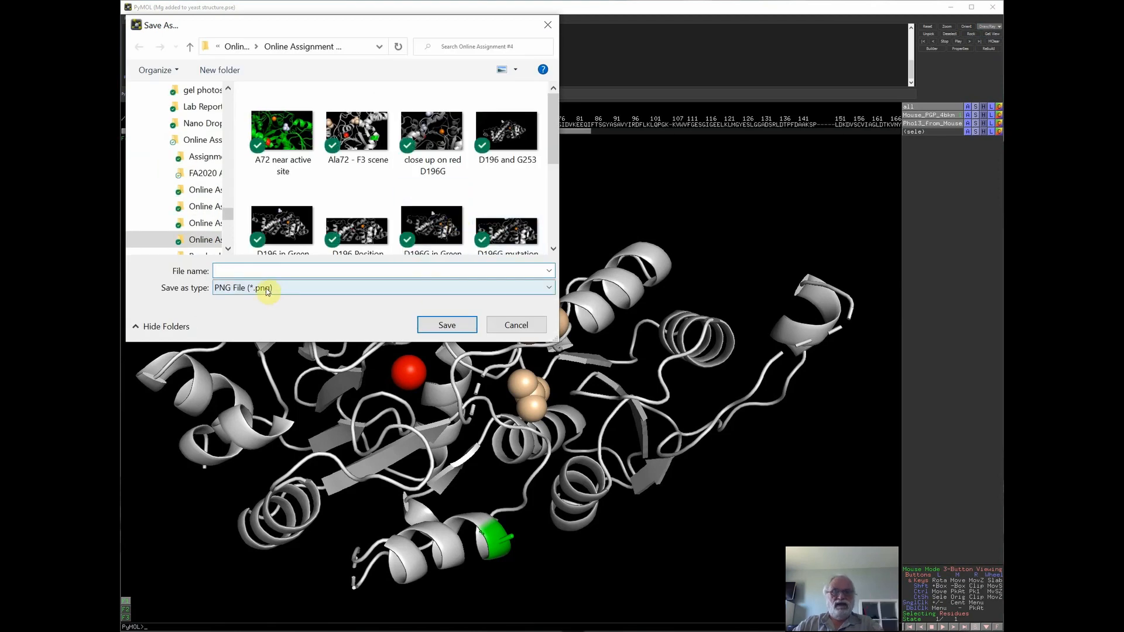
text(A72)
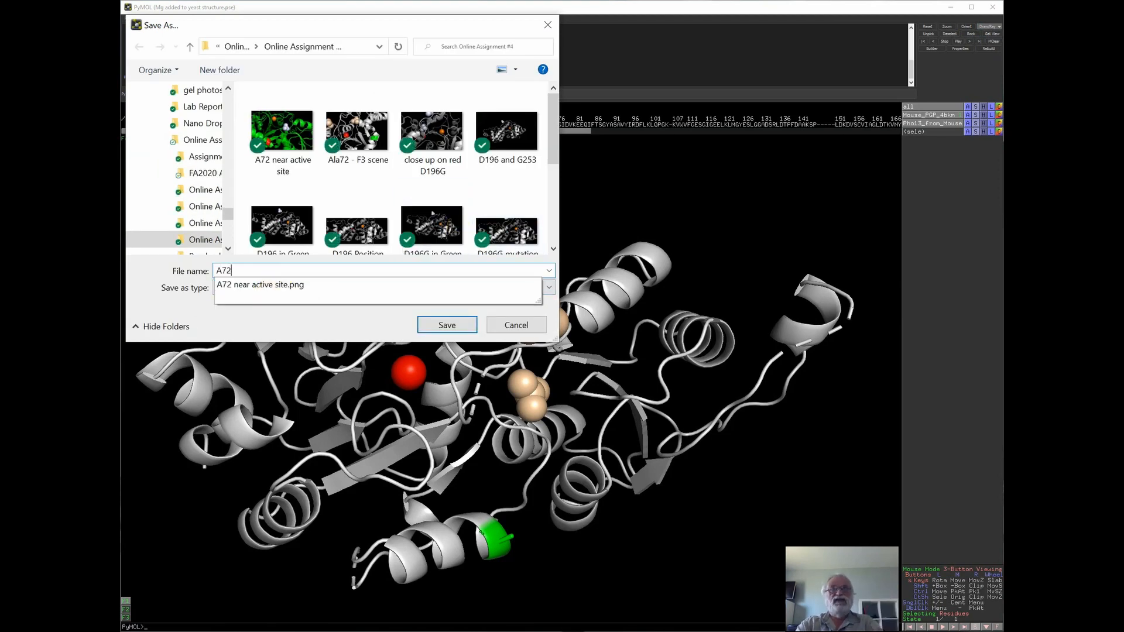
text( F)
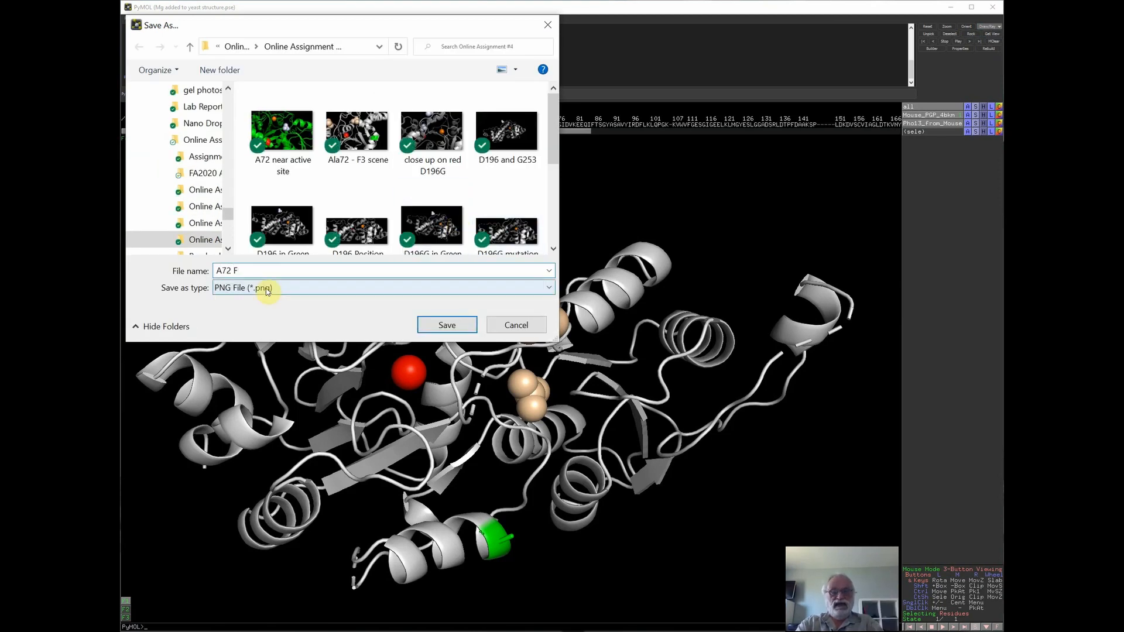
text(1)
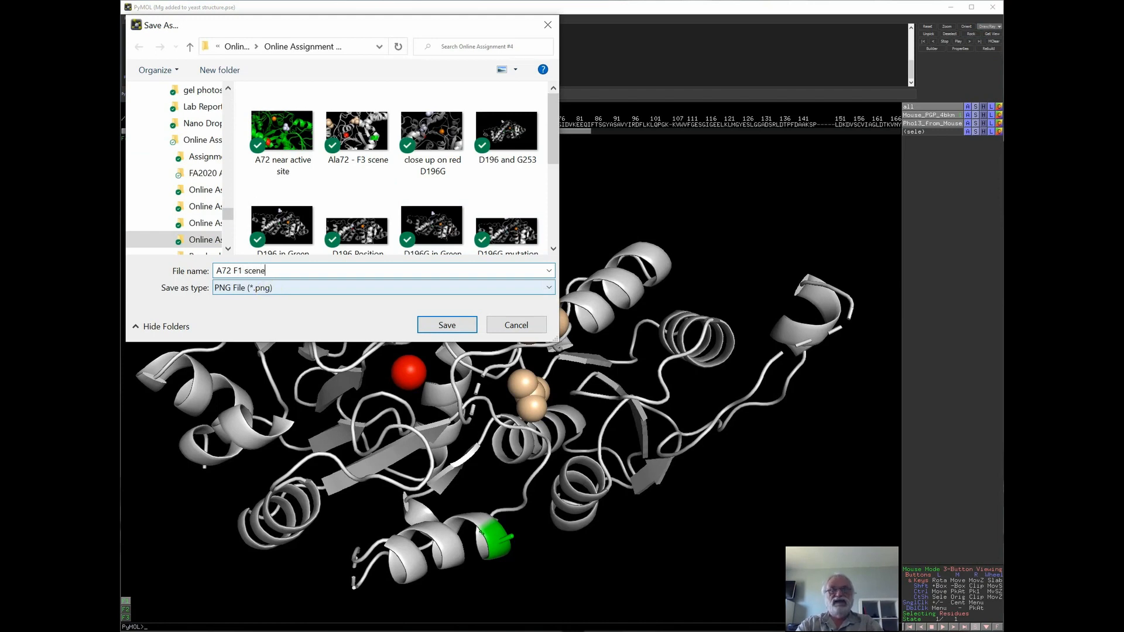
text( scene)
click(439, 325)
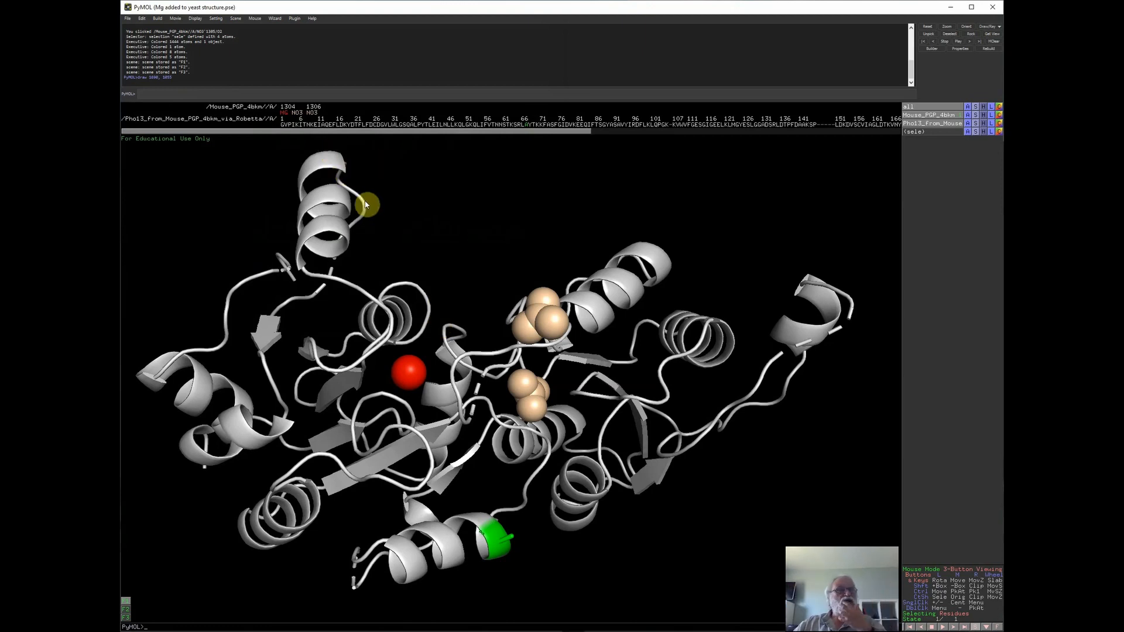
- Mutate the green alanine to VAL with the protein Mutagenesis wizard and apply the mutation
click(275, 19)
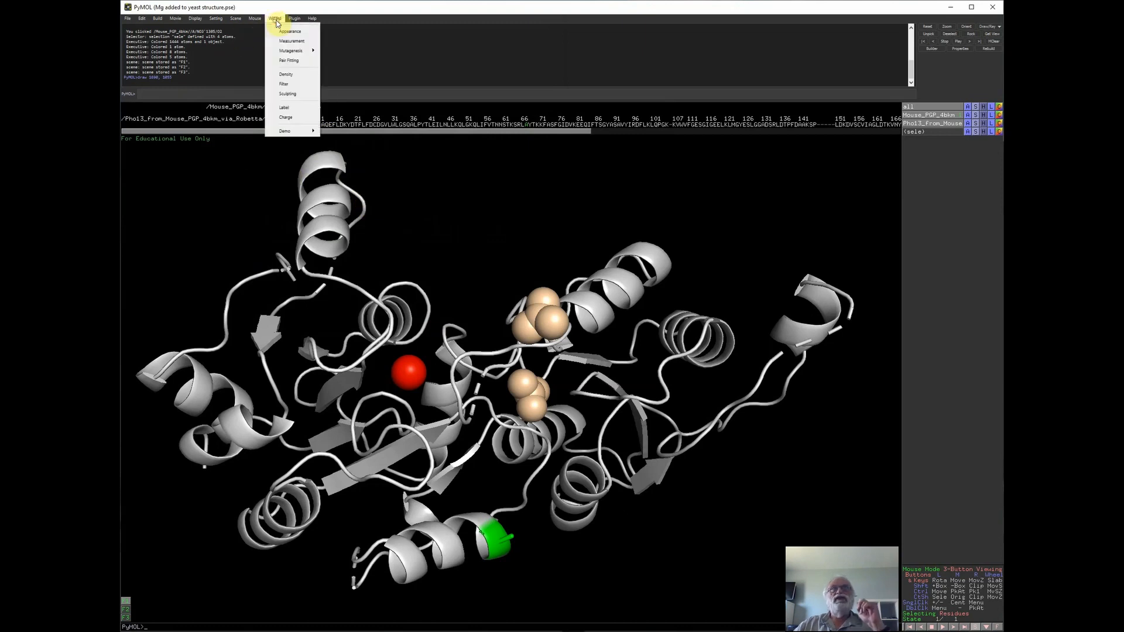
mouse_move(285, 53)
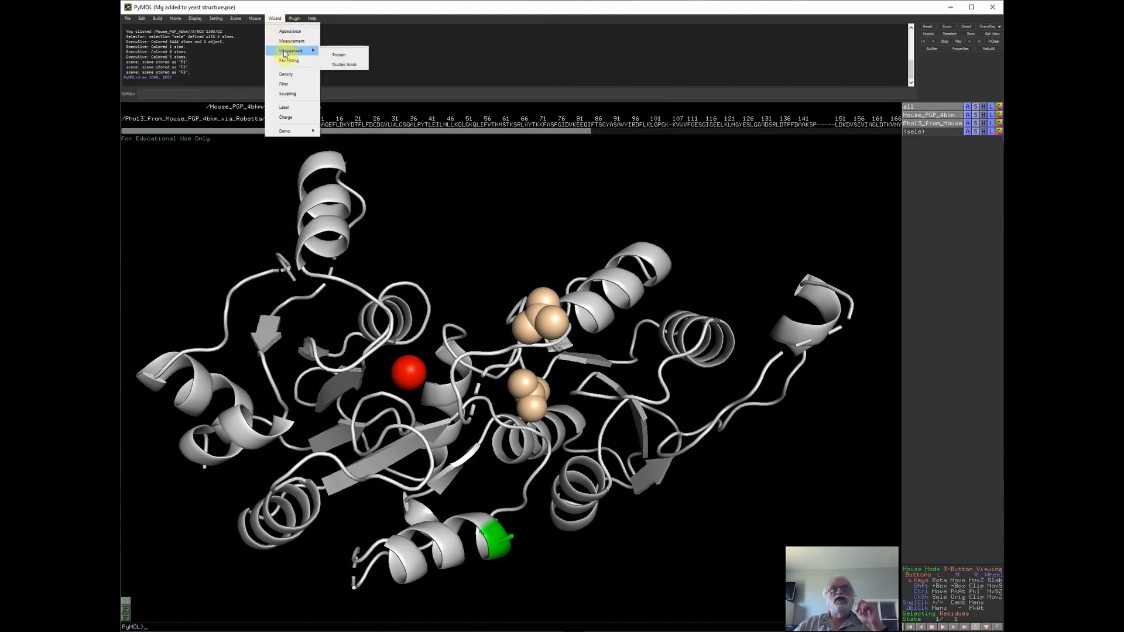
click(338, 55)
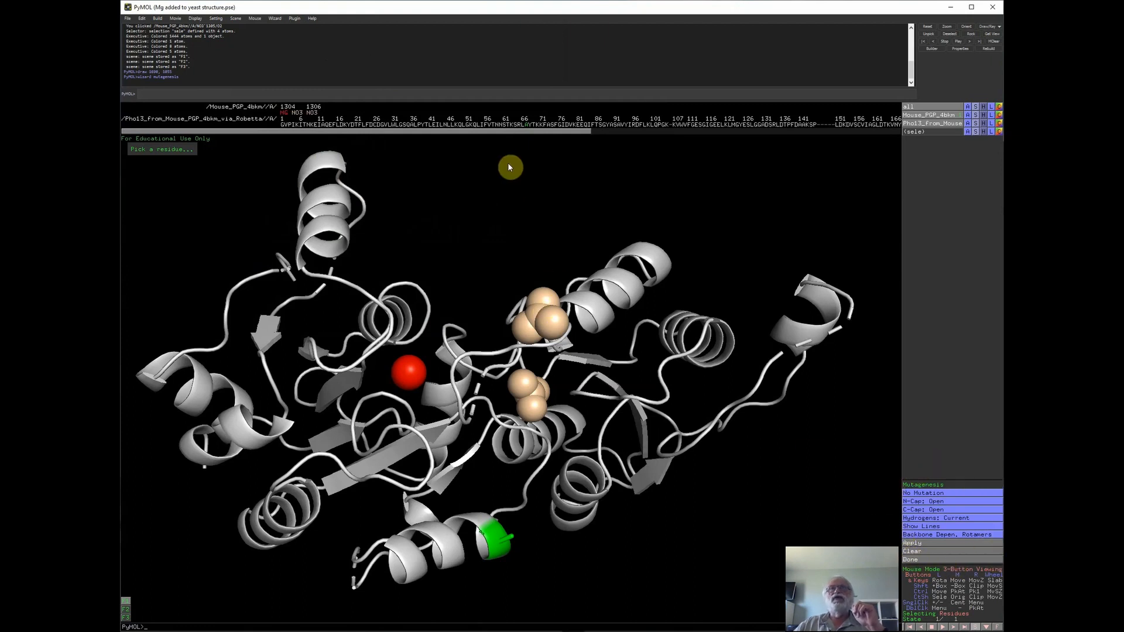
click(526, 125)
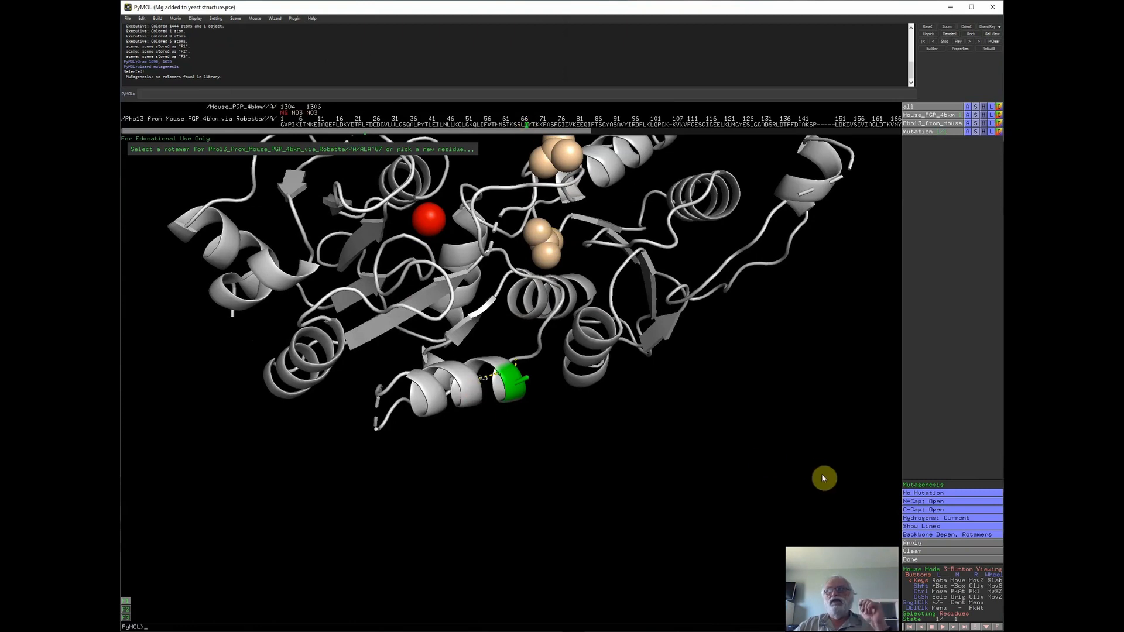
click(934, 494)
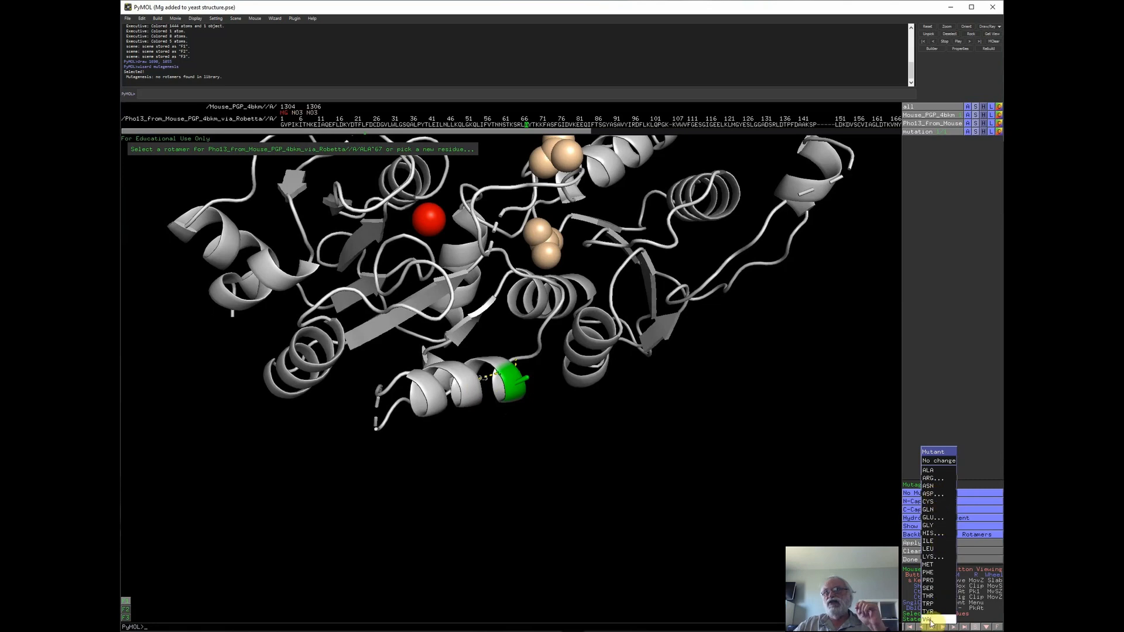
click(930, 620)
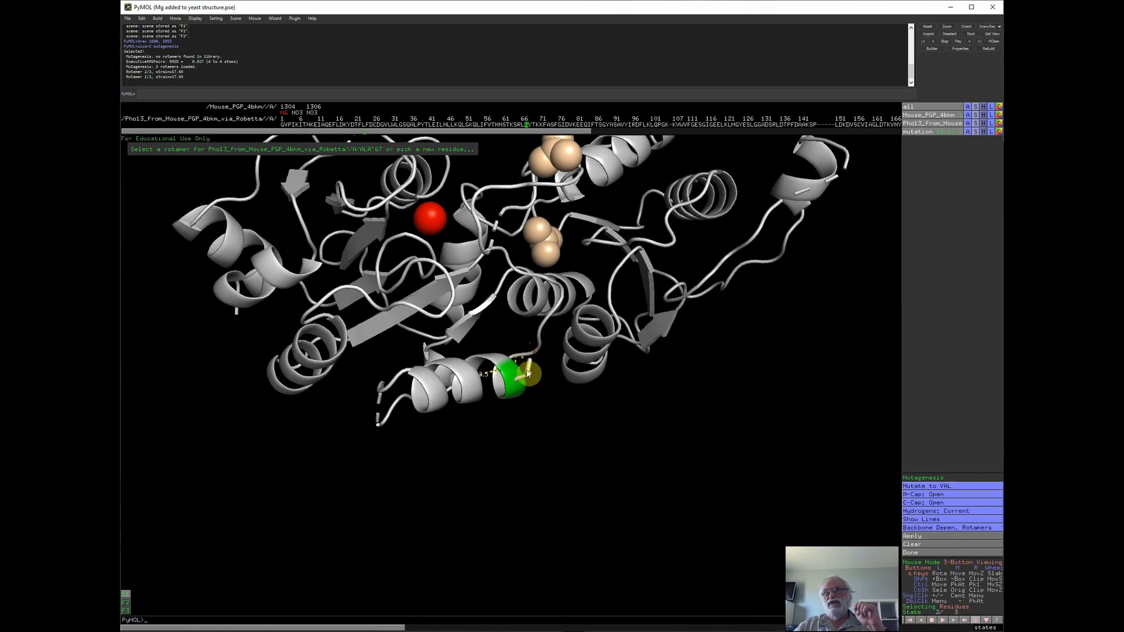
click(912, 537)
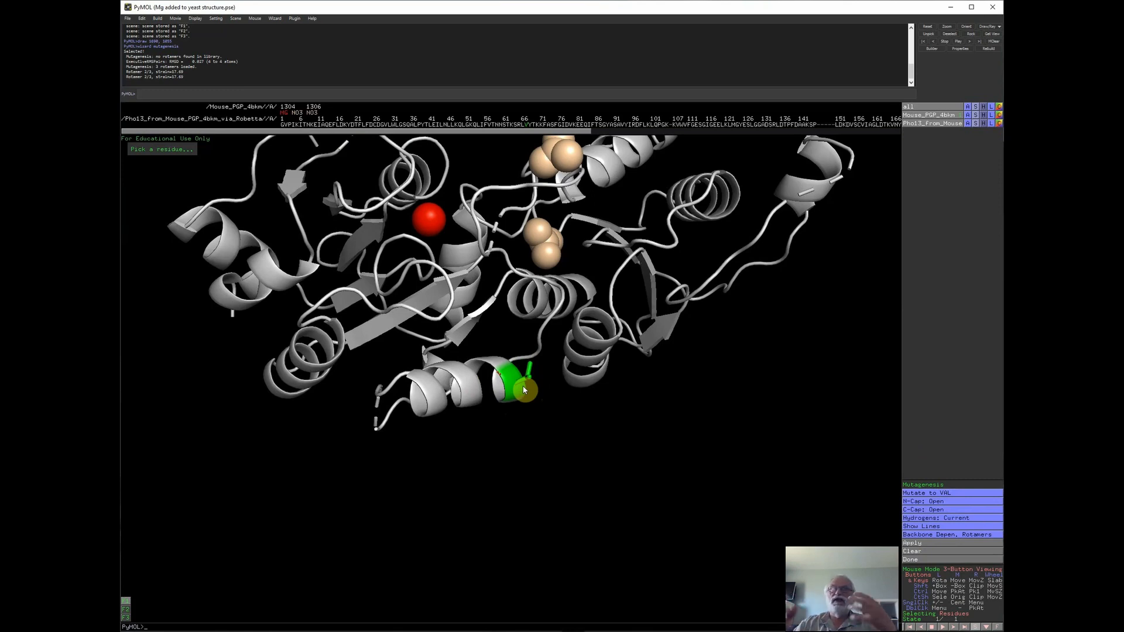
- Recall scene F1 with the valine mutation and save its image as a PNG file named "V72 F1 scene"
click(236, 22)
mouse_move(260, 124)
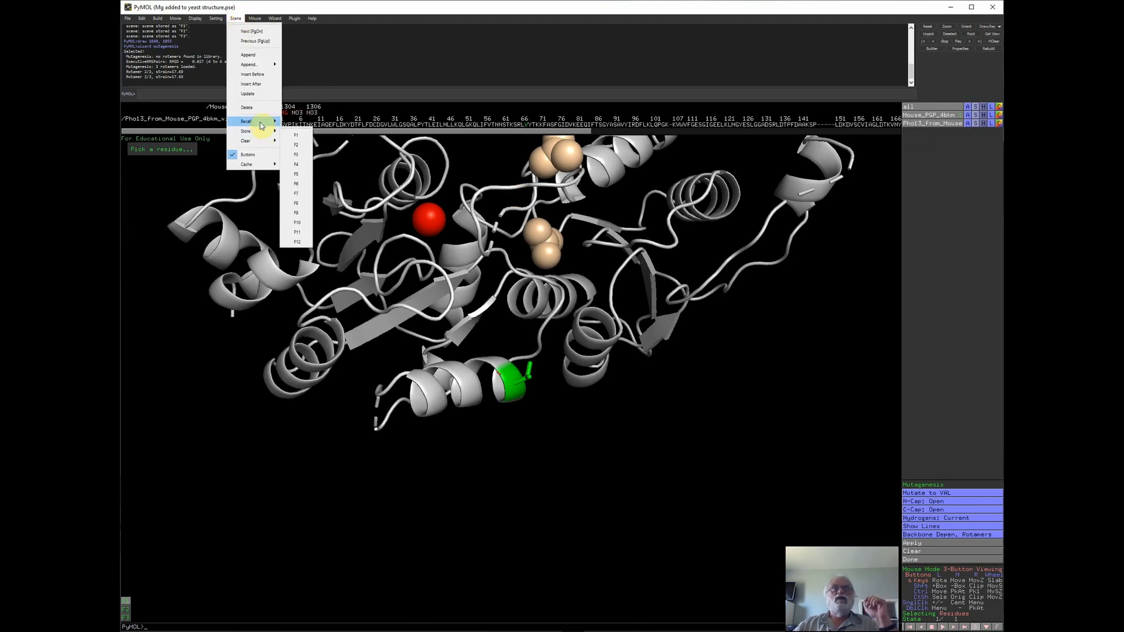
click(296, 134)
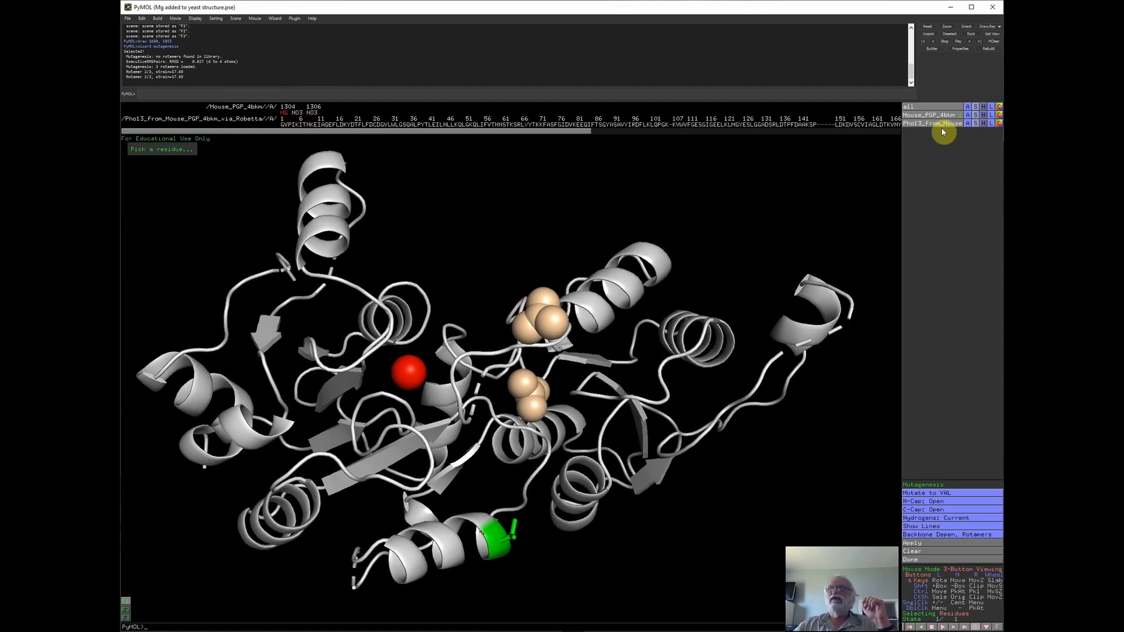
click(987, 27)
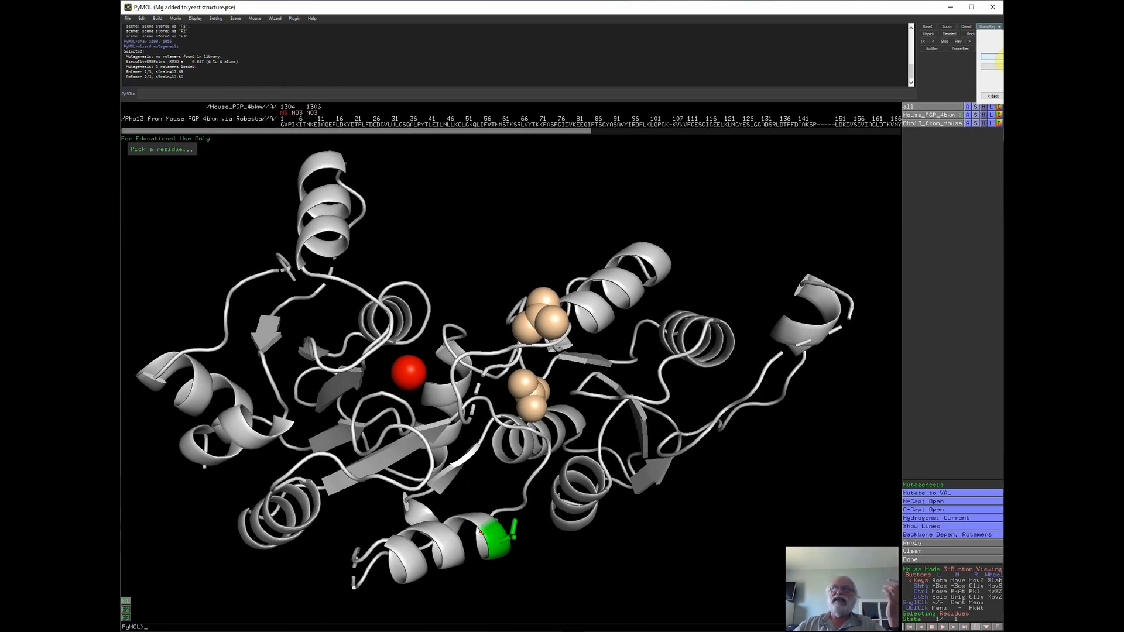
click(993, 57)
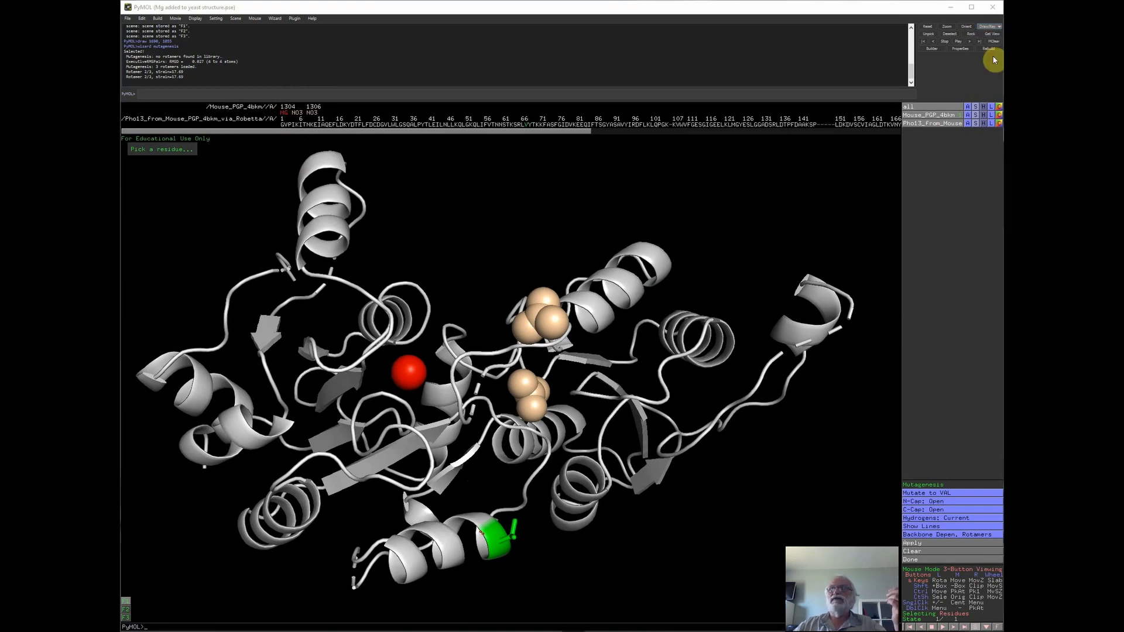
text(V)
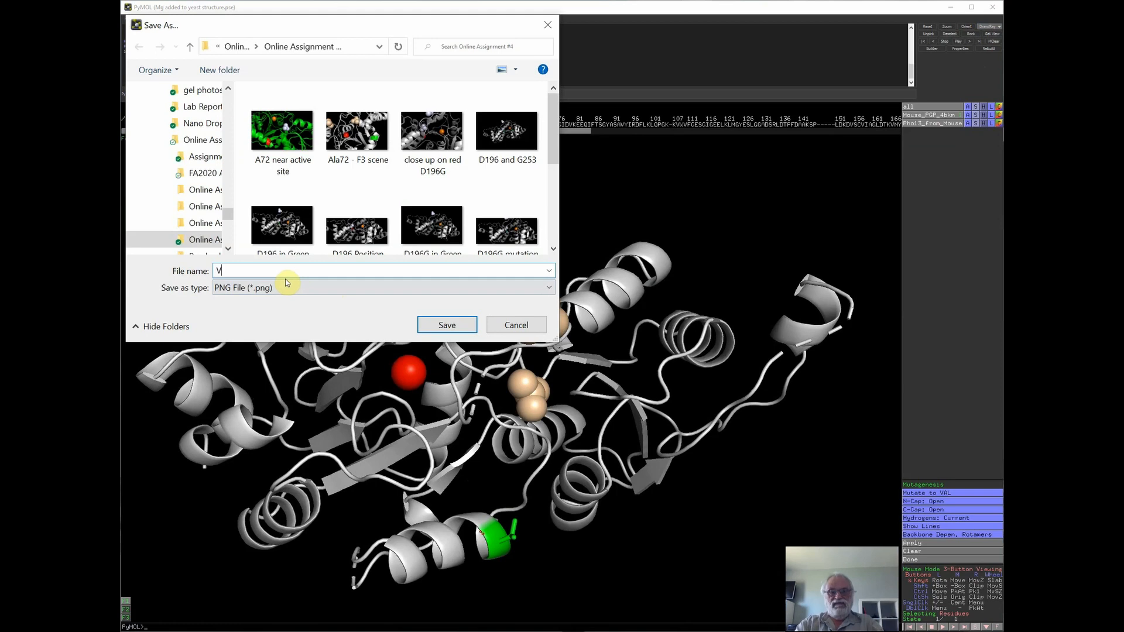
text(72 F1 scene)
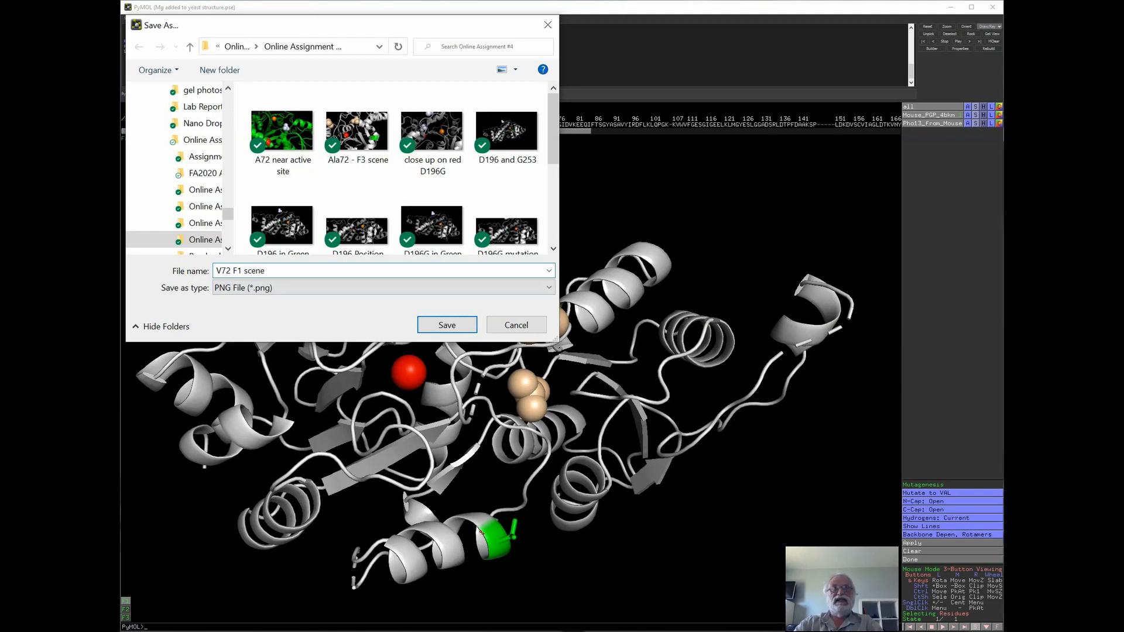
click(454, 328)
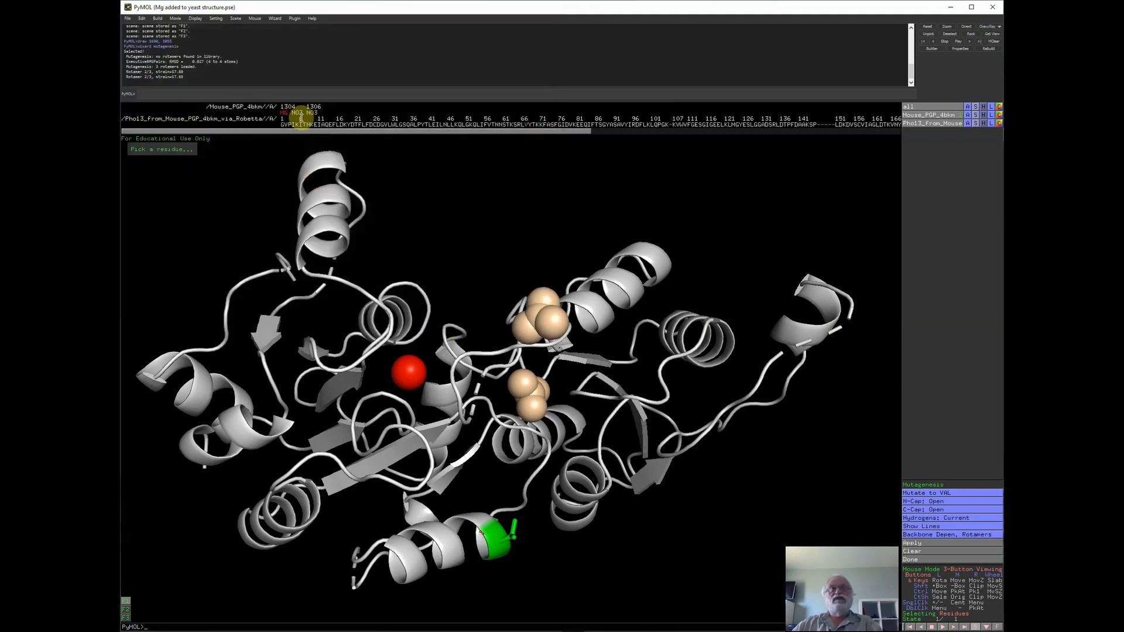
- Recall scene F2 with the valine mutation and save its image as a PNG file named "V72 F2 scene"
click(236, 19)
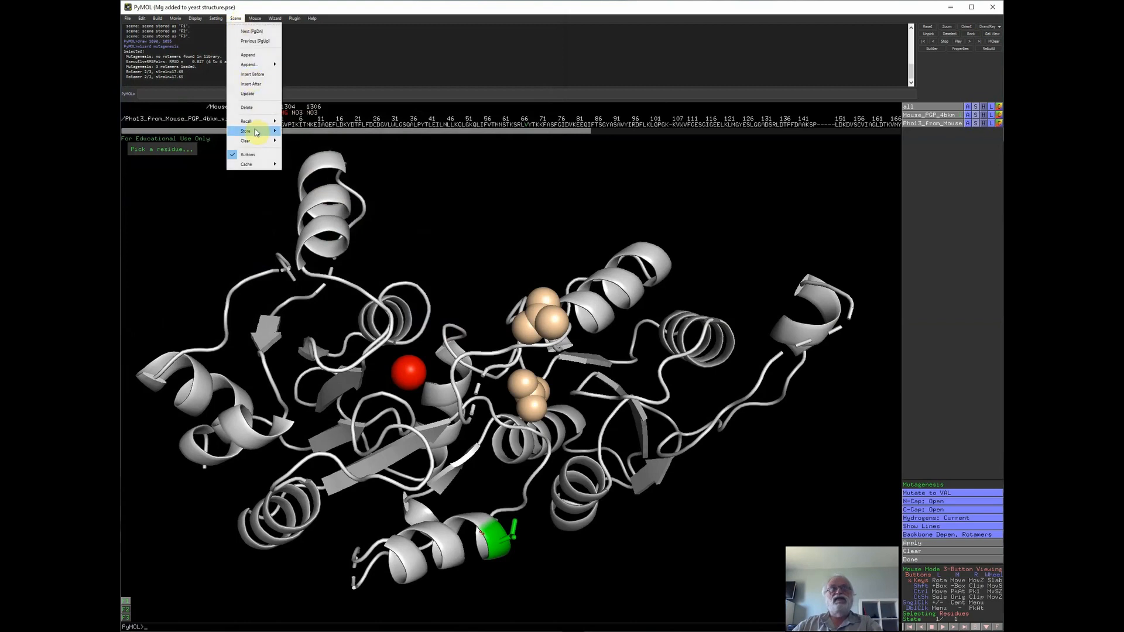
mouse_move(256, 121)
click(297, 135)
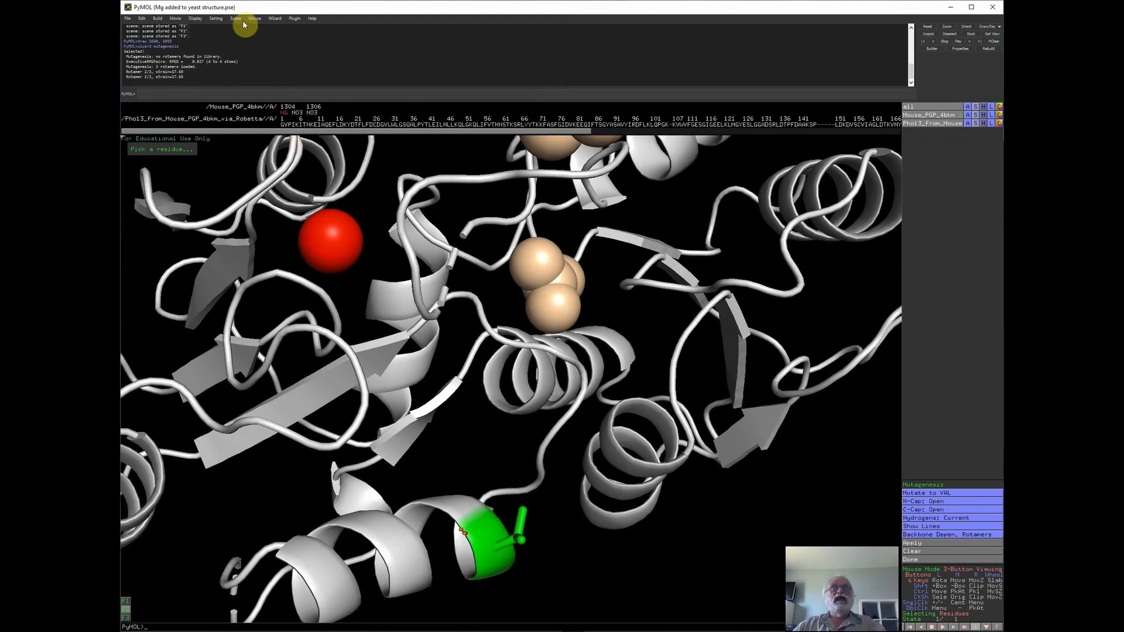
click(986, 28)
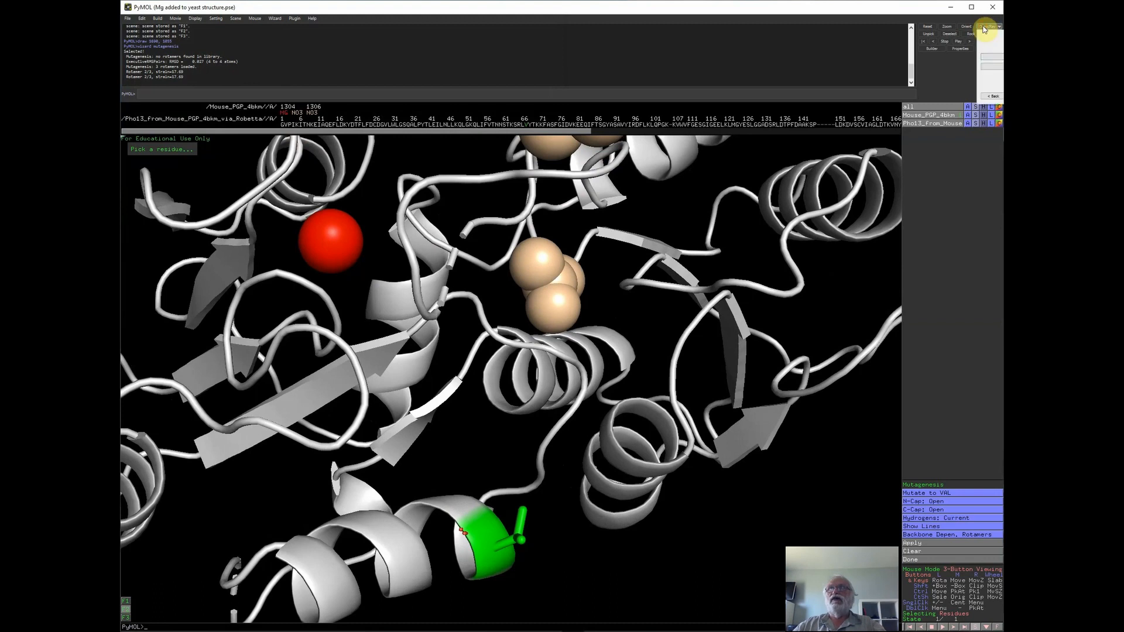
click(988, 60)
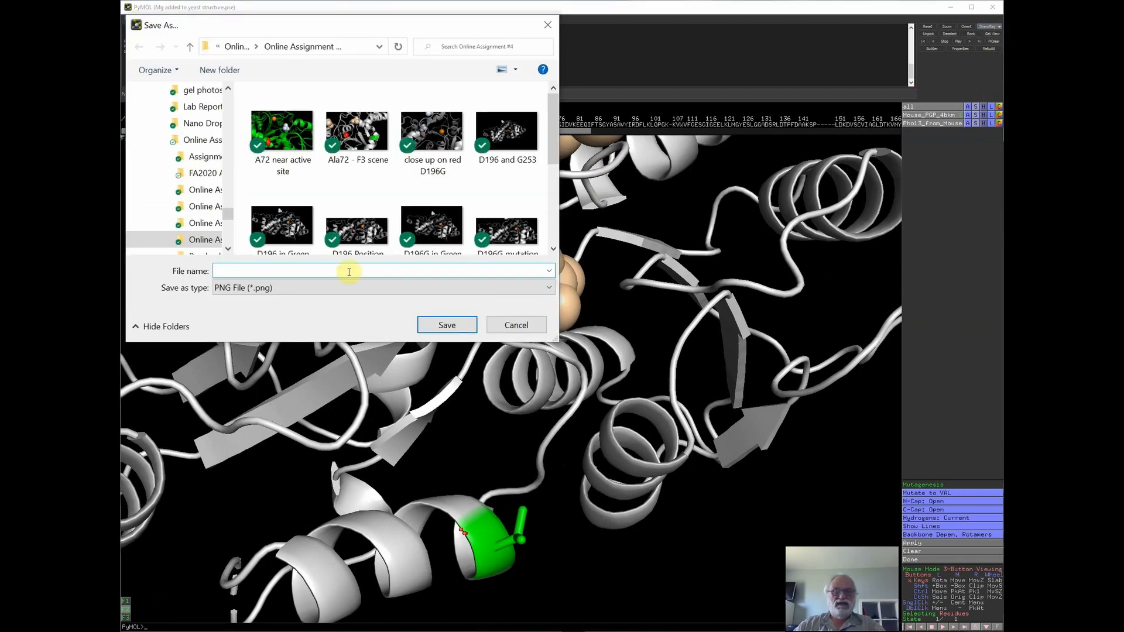
text(V72 F2 scne)
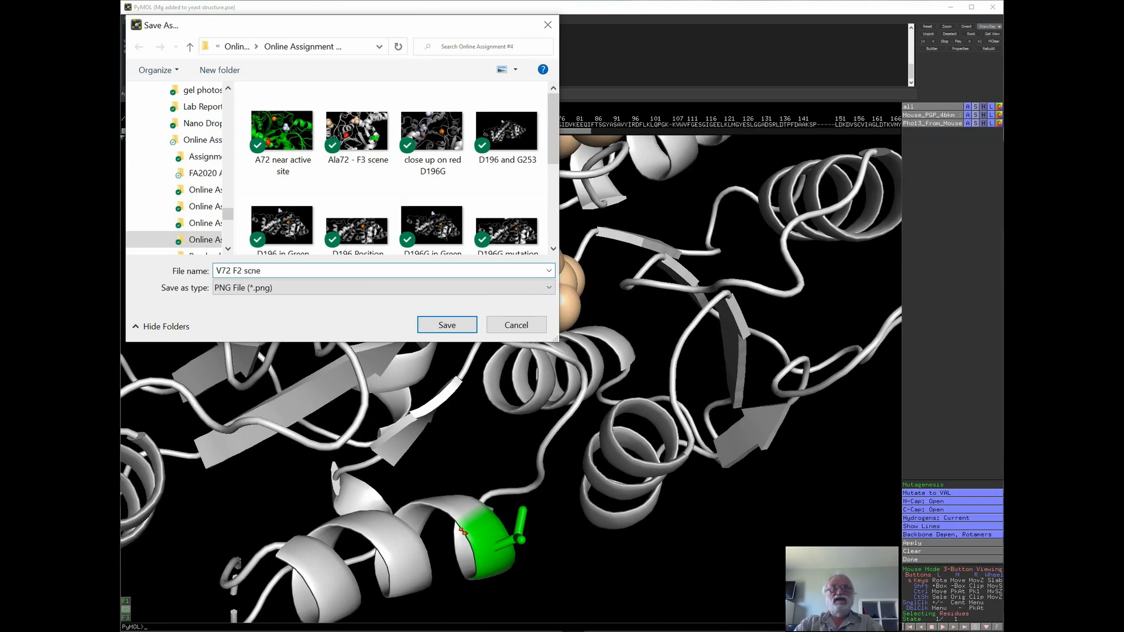
key(BackSpace)
key(BackSpace)
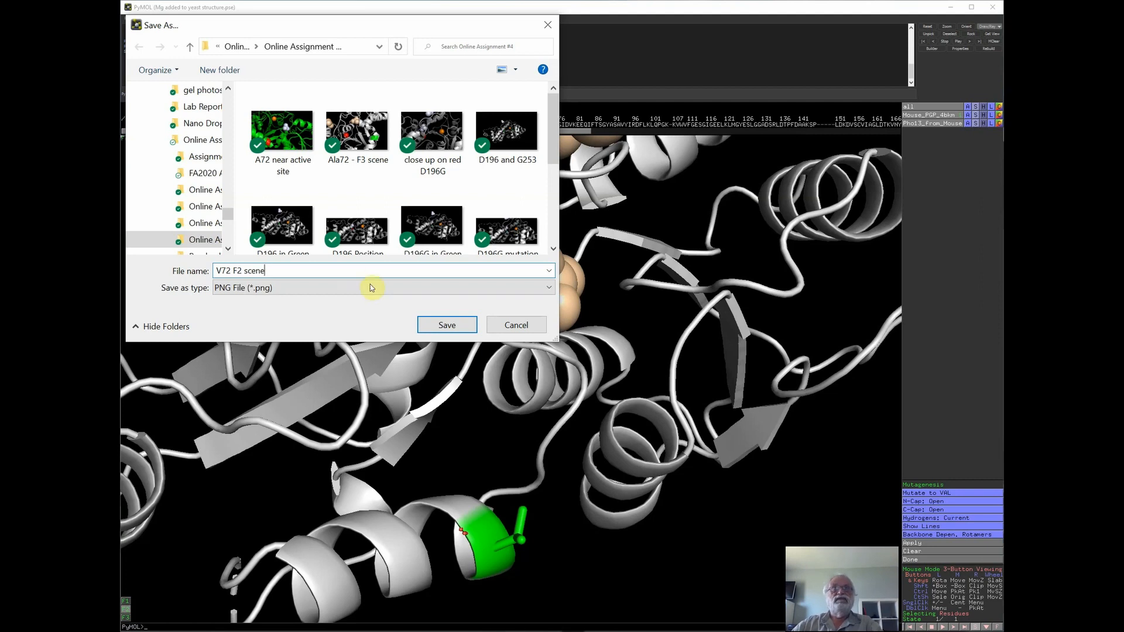
click(447, 325)
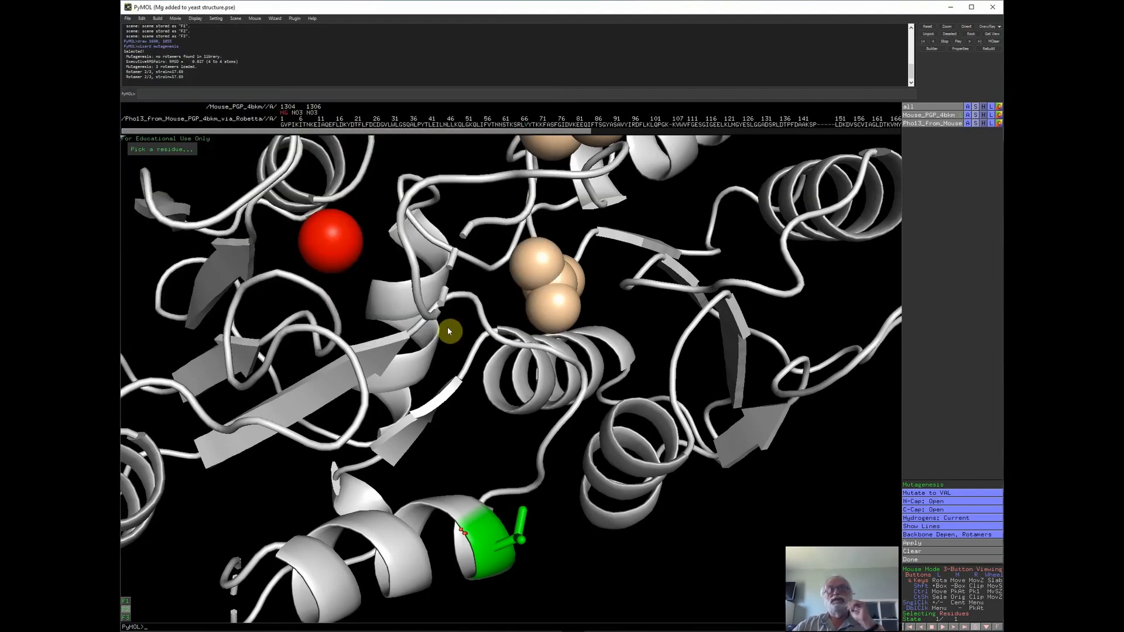
- Recall scene F3 and finish the Mutagenesis wizard
click(237, 19)
mouse_move(256, 124)
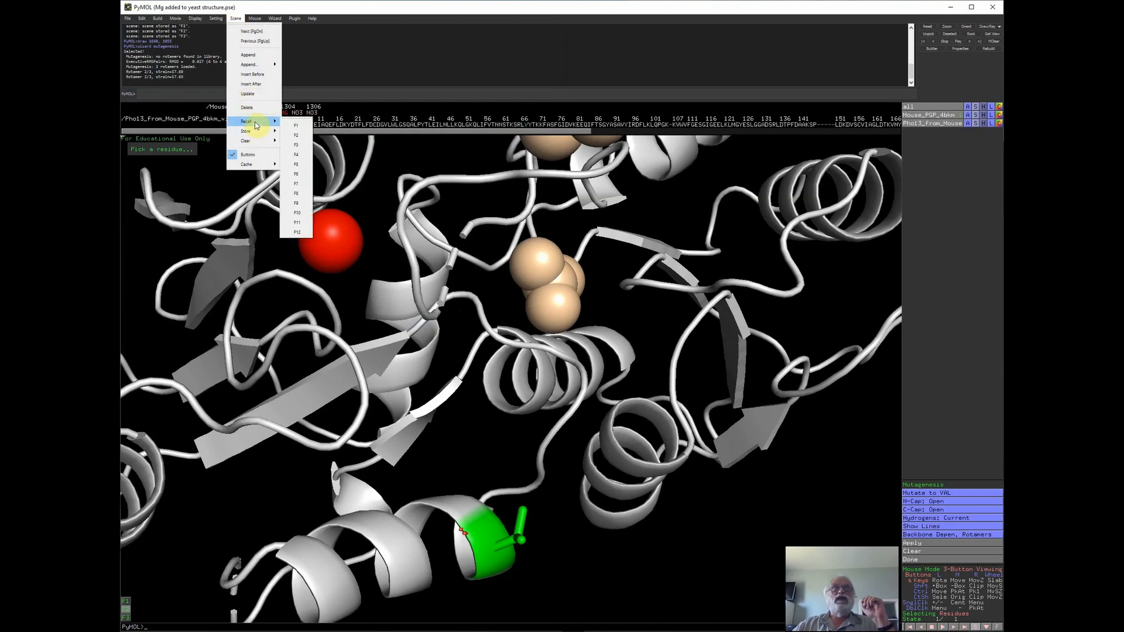
click(297, 145)
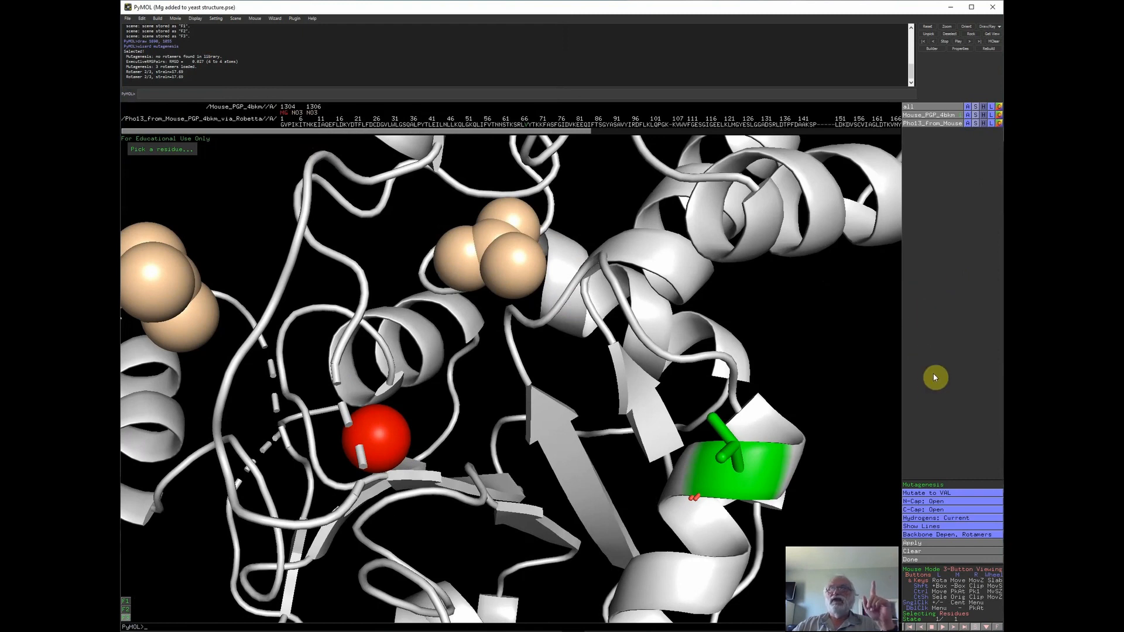
click(920, 558)
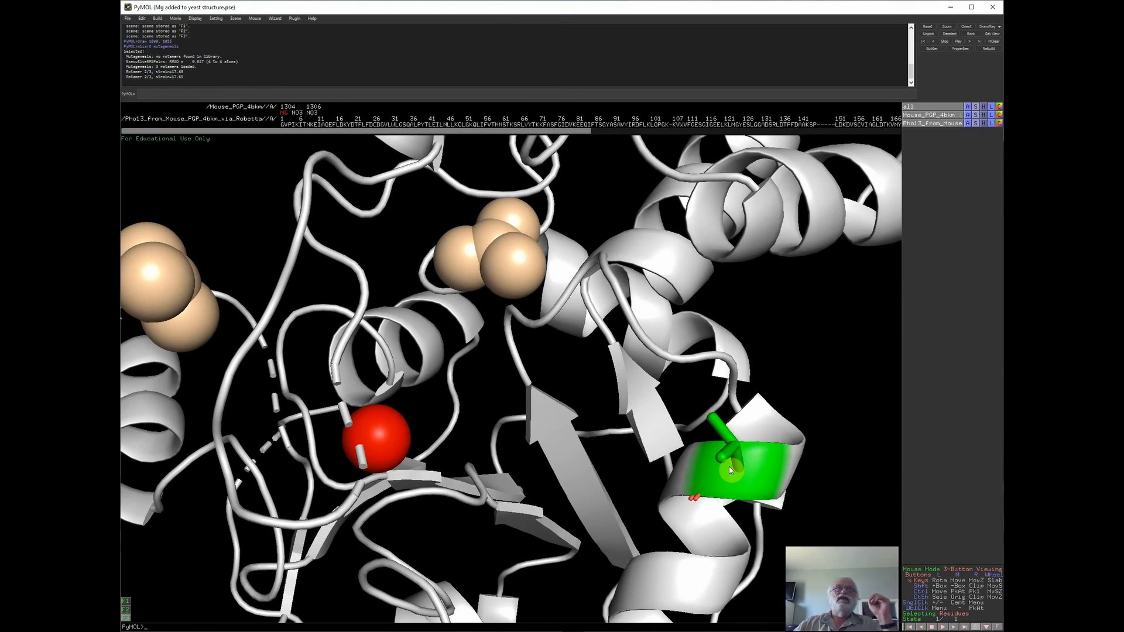
- Select the mutated green valine residue in the Pho13 sequence and color it cyan
click(526, 125)
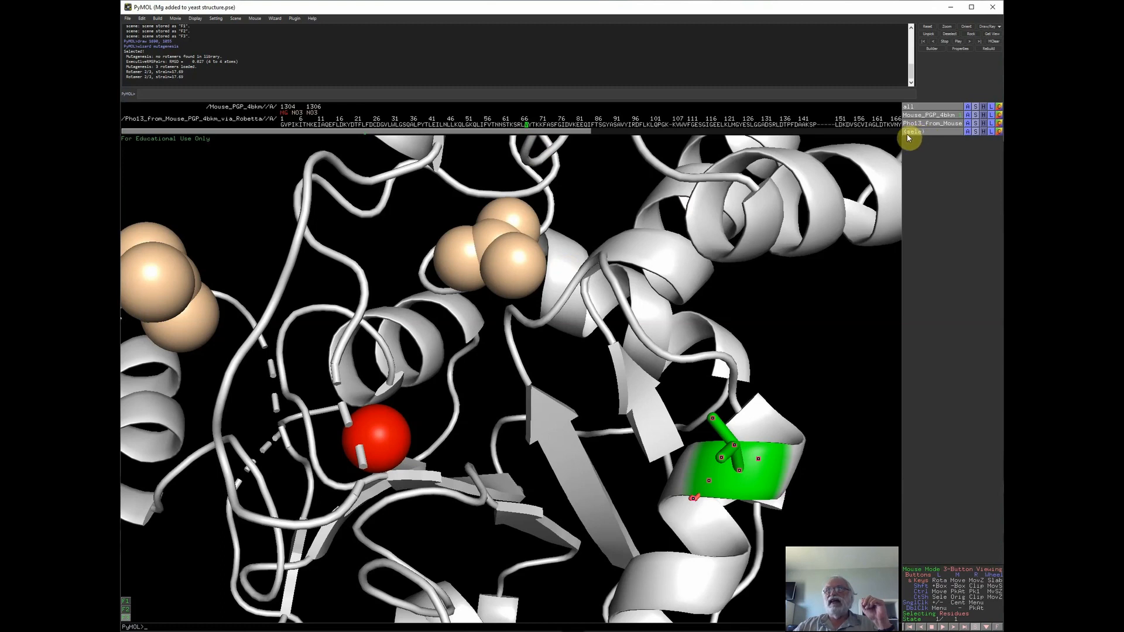
click(999, 133)
mouse_move(980, 234)
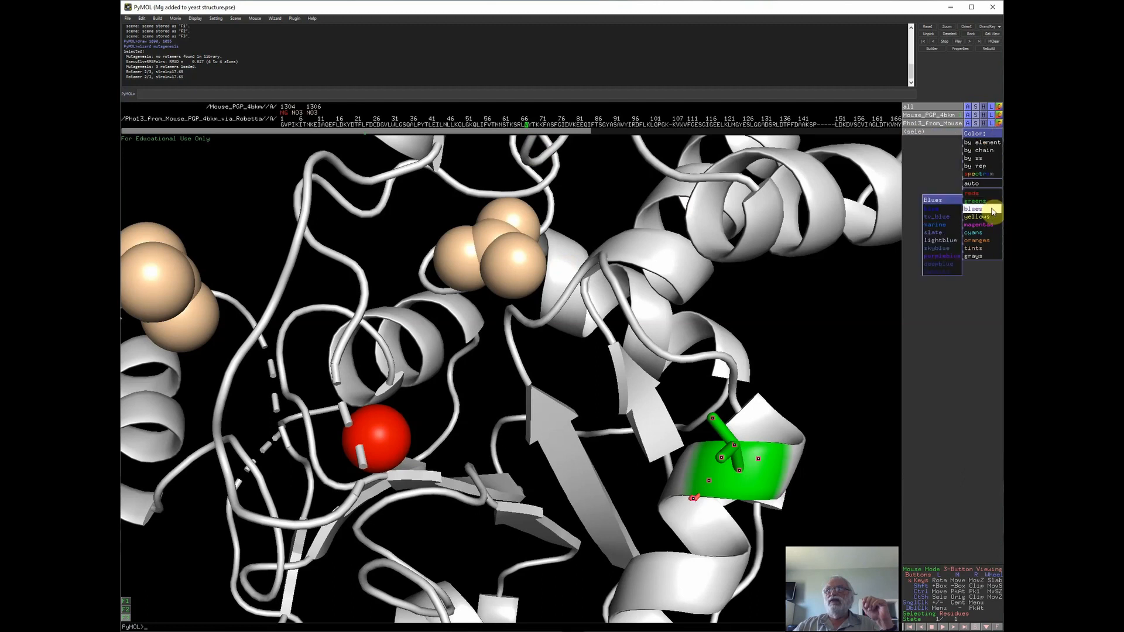
click(934, 233)
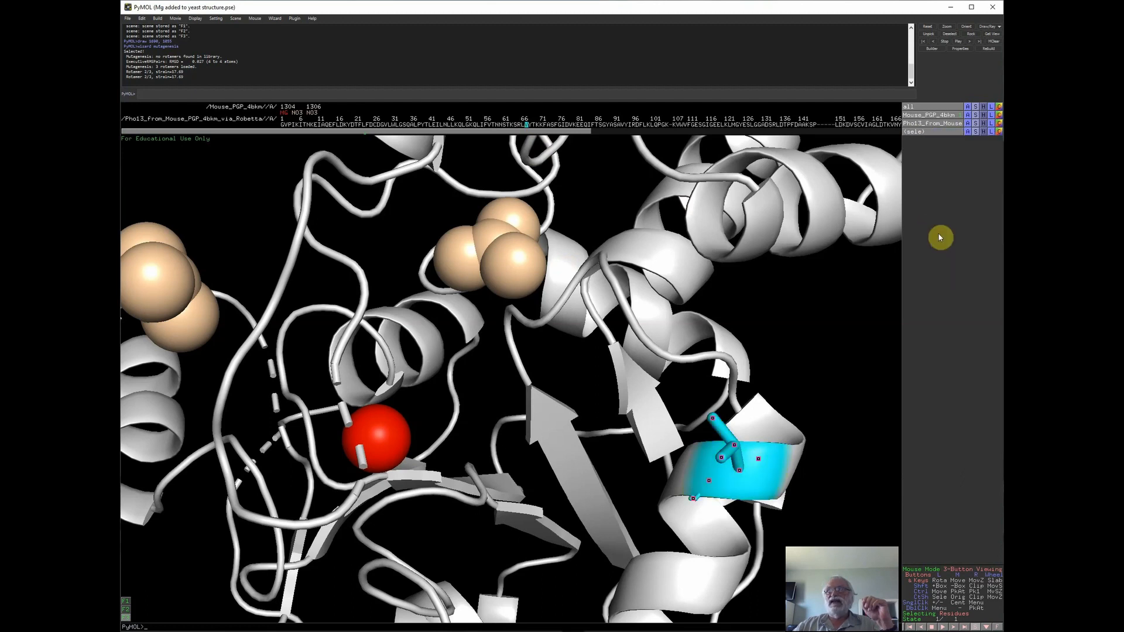
- Clear the residue selection and save the image of the cyan valine in the current view as a PNG file named "V72 scene F3"
click(859, 413)
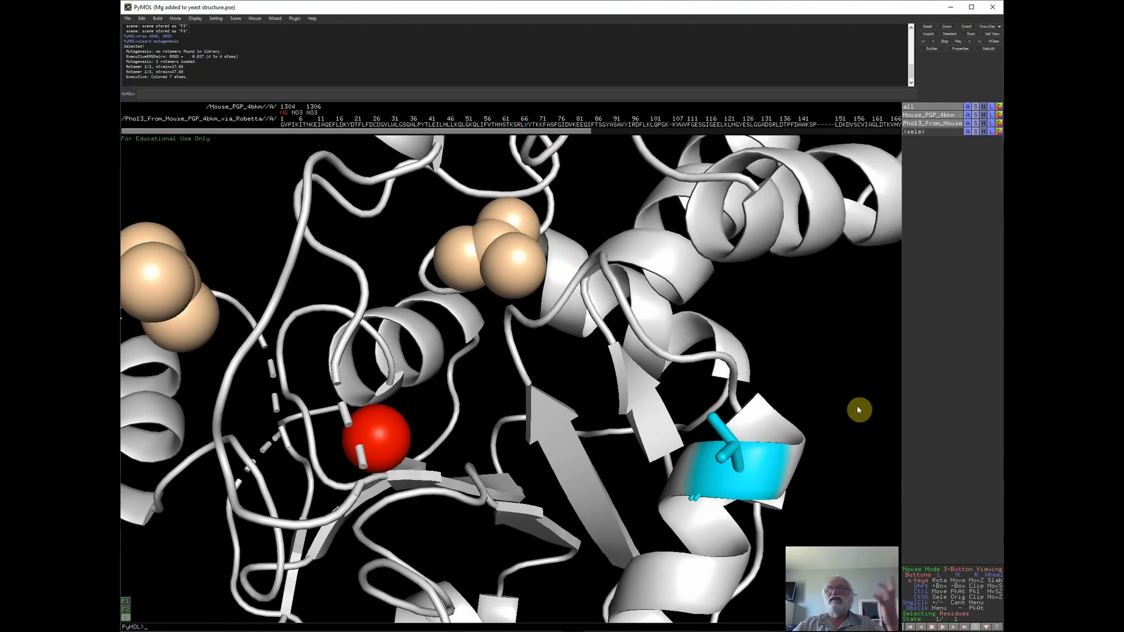
click(988, 28)
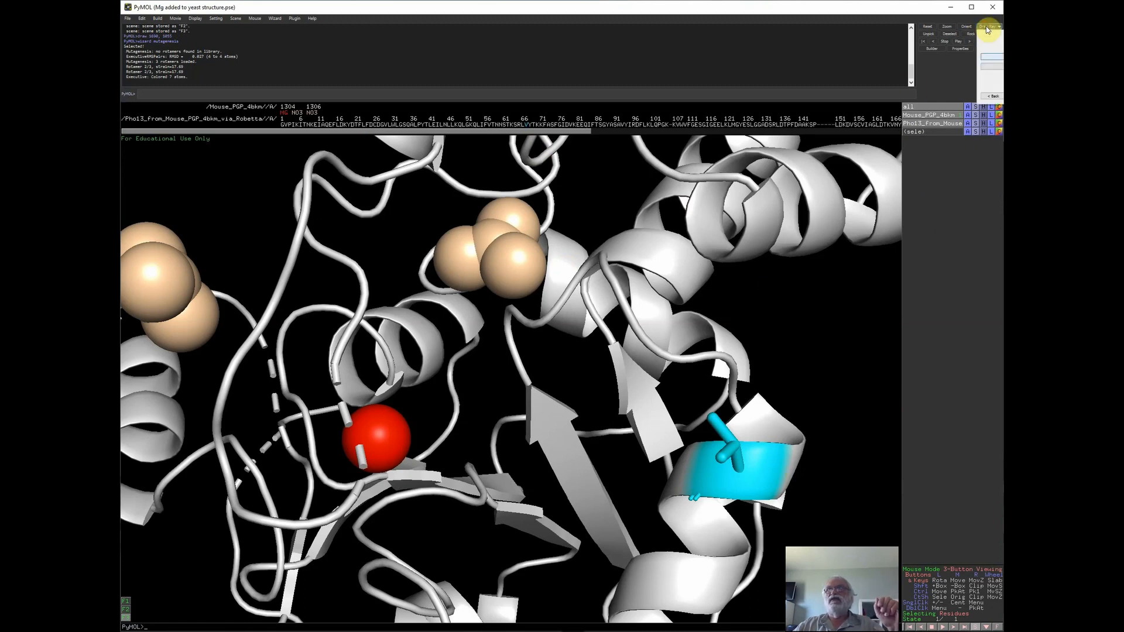
click(998, 59)
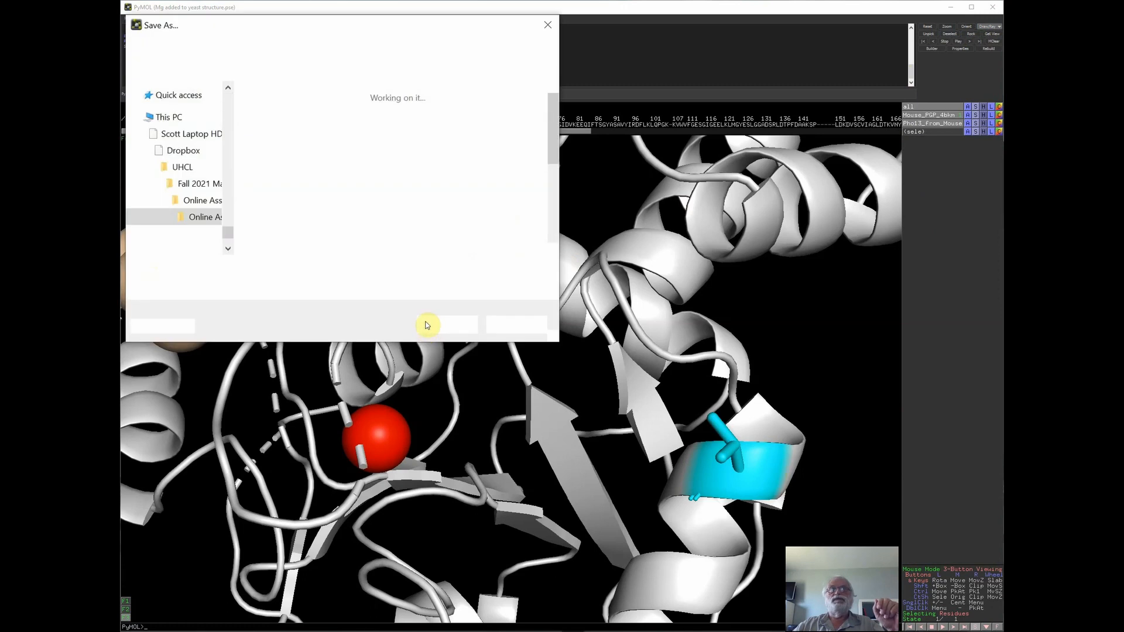
text(V)
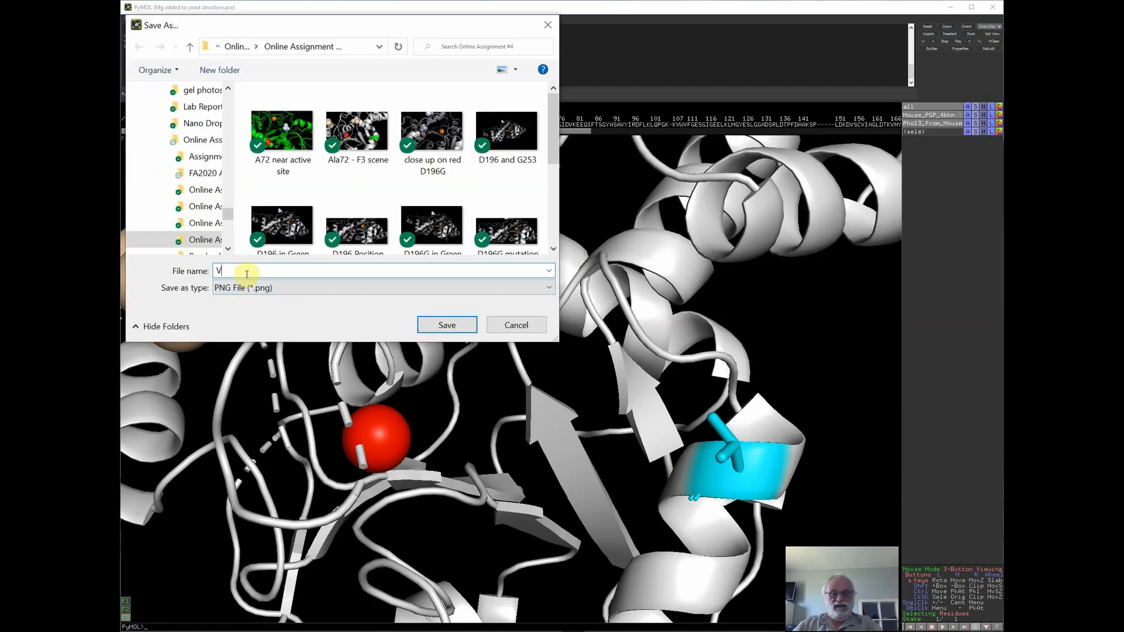
text(72)
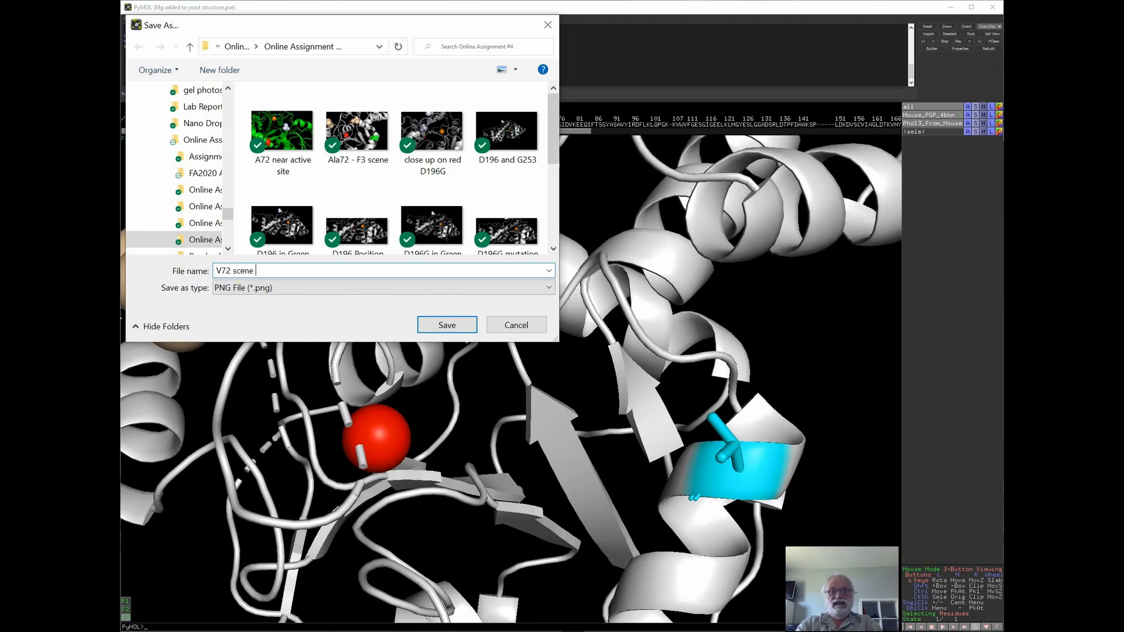
text(scene F3)
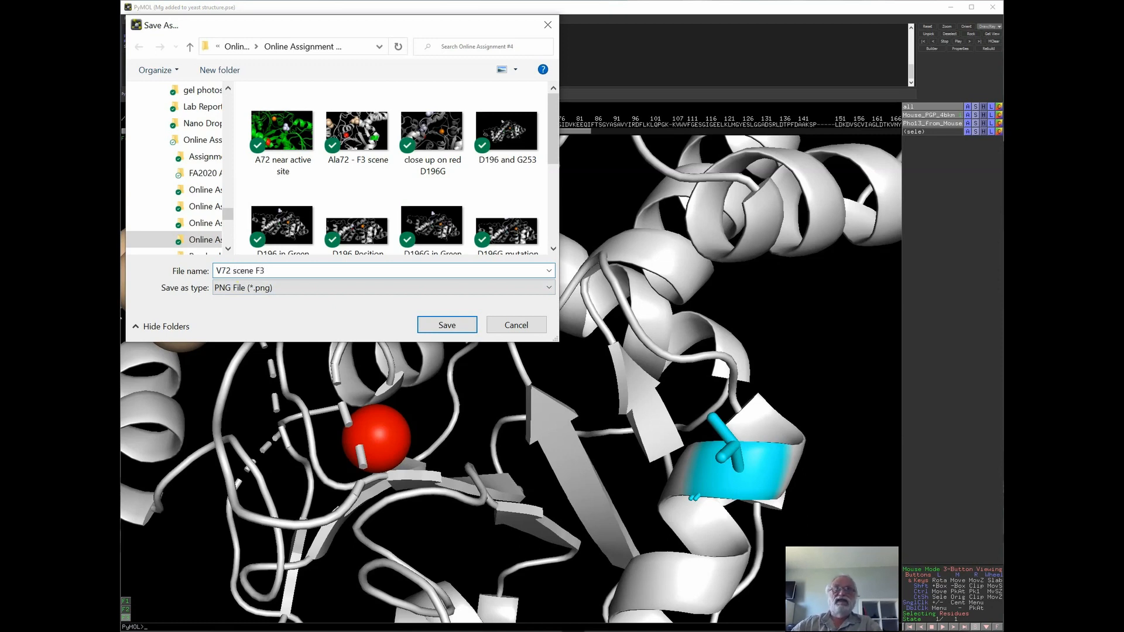
click(448, 325)
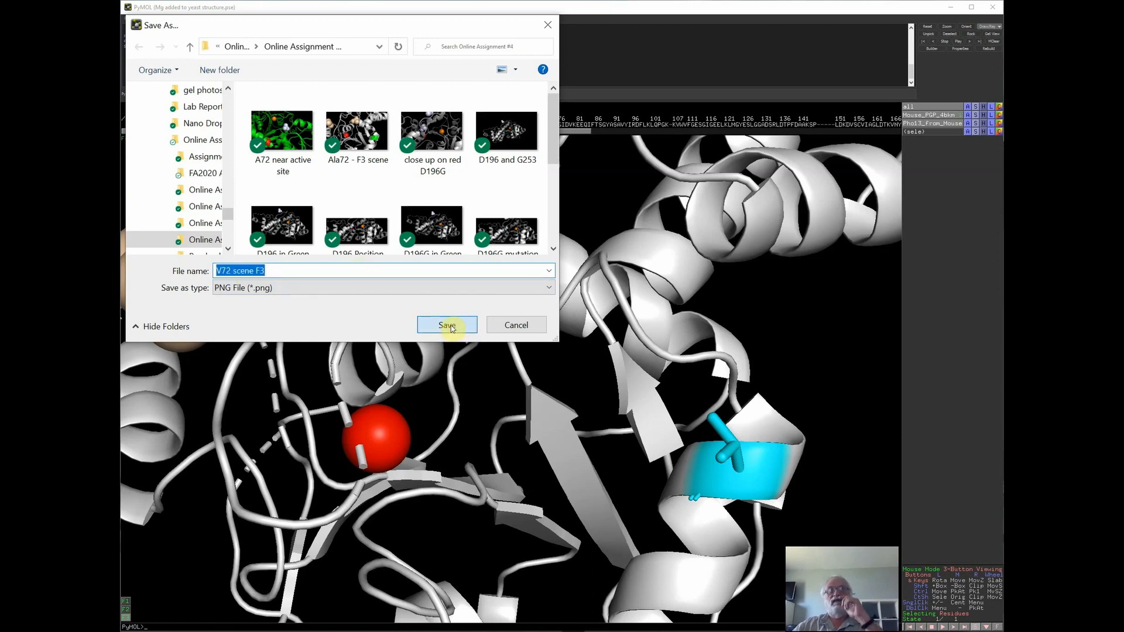
click(449, 325)
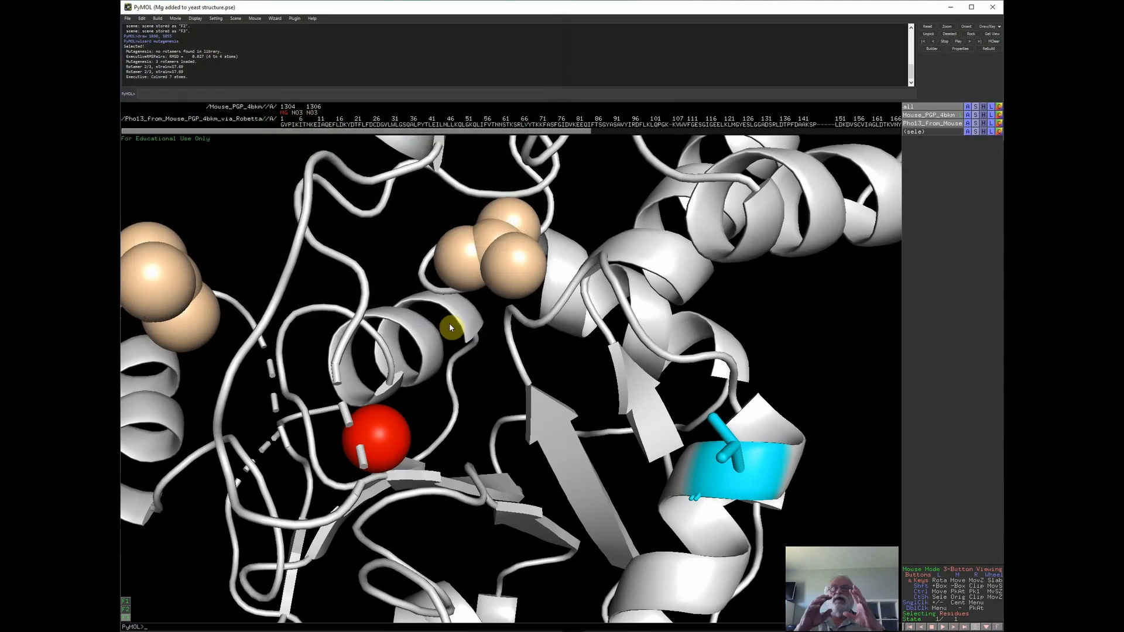
- Recall scene F2 with the cyan valine and save its image as a PNG file named "V72 F2 scene"
click(235, 18)
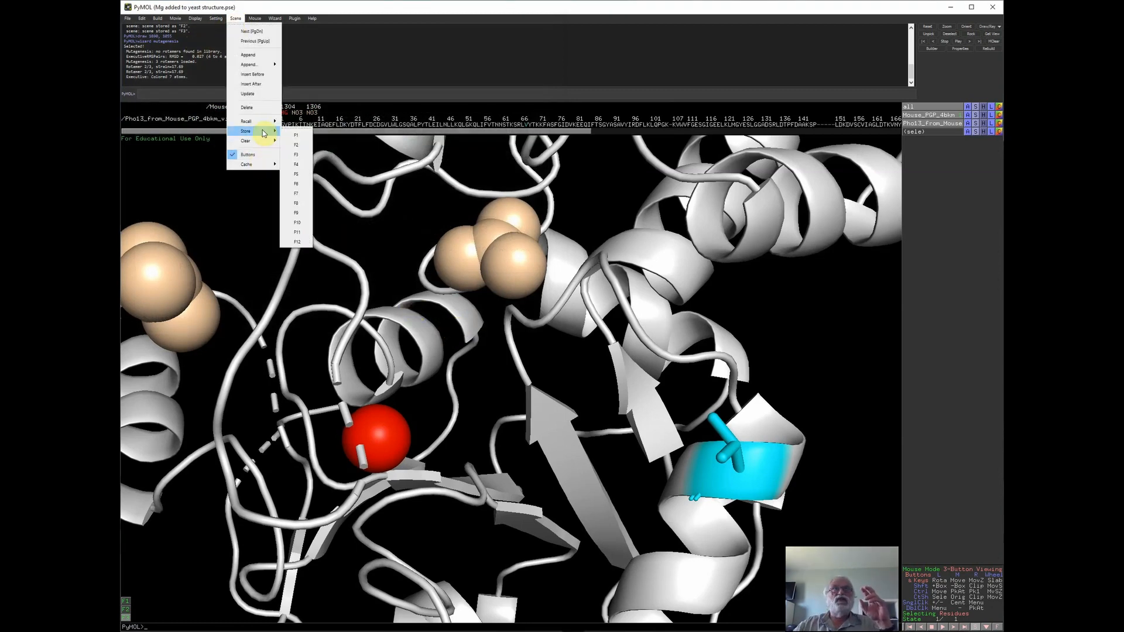
mouse_move(263, 126)
click(297, 135)
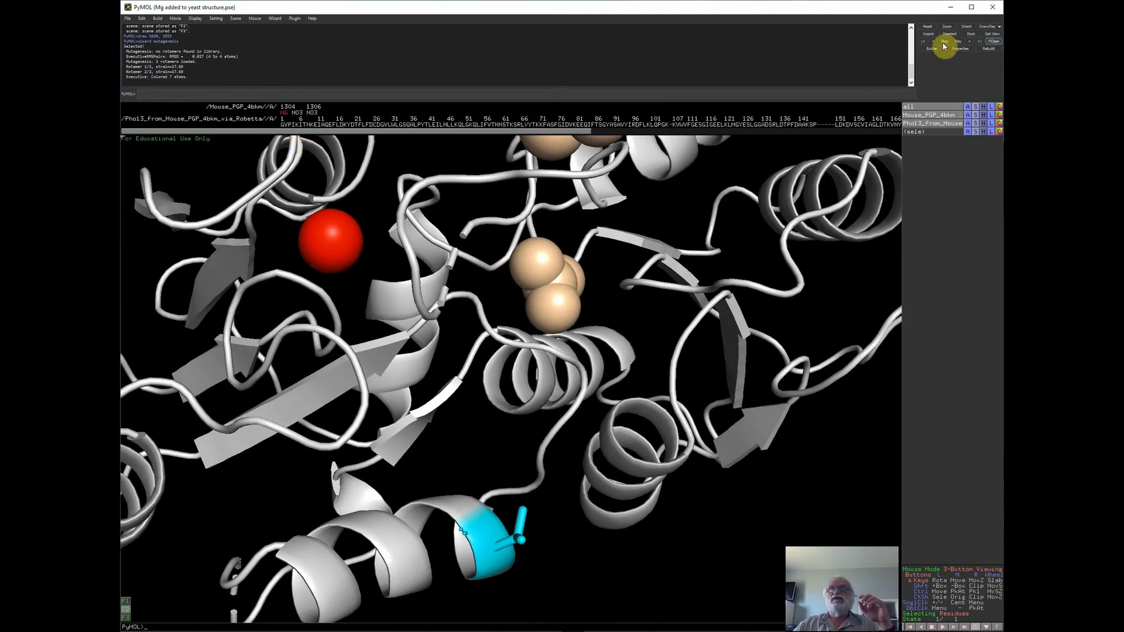
click(987, 27)
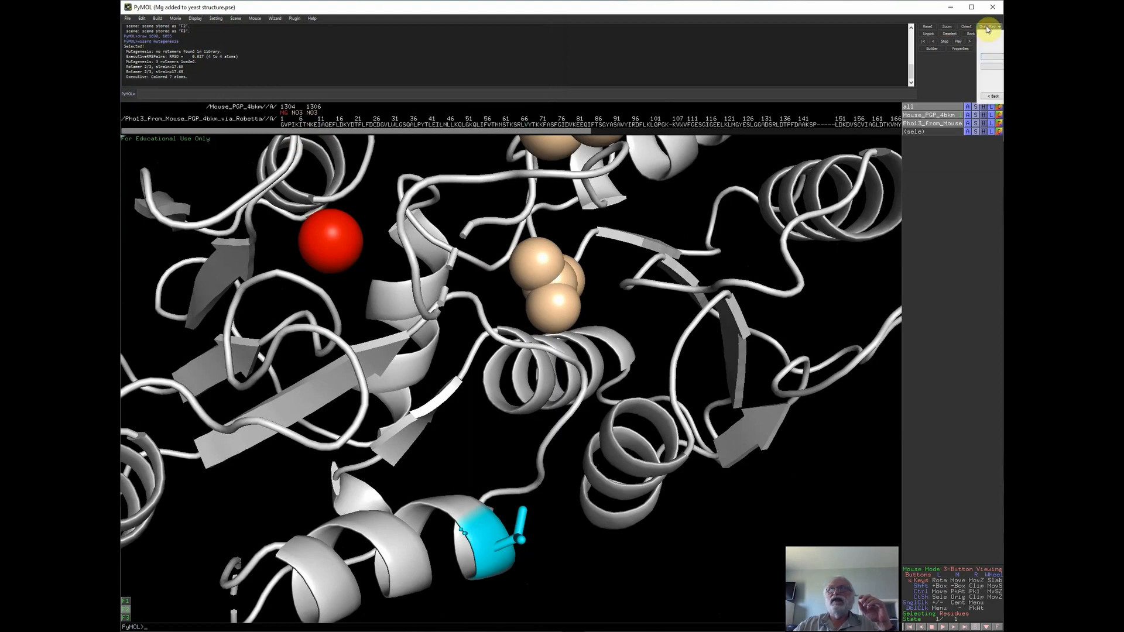
click(990, 58)
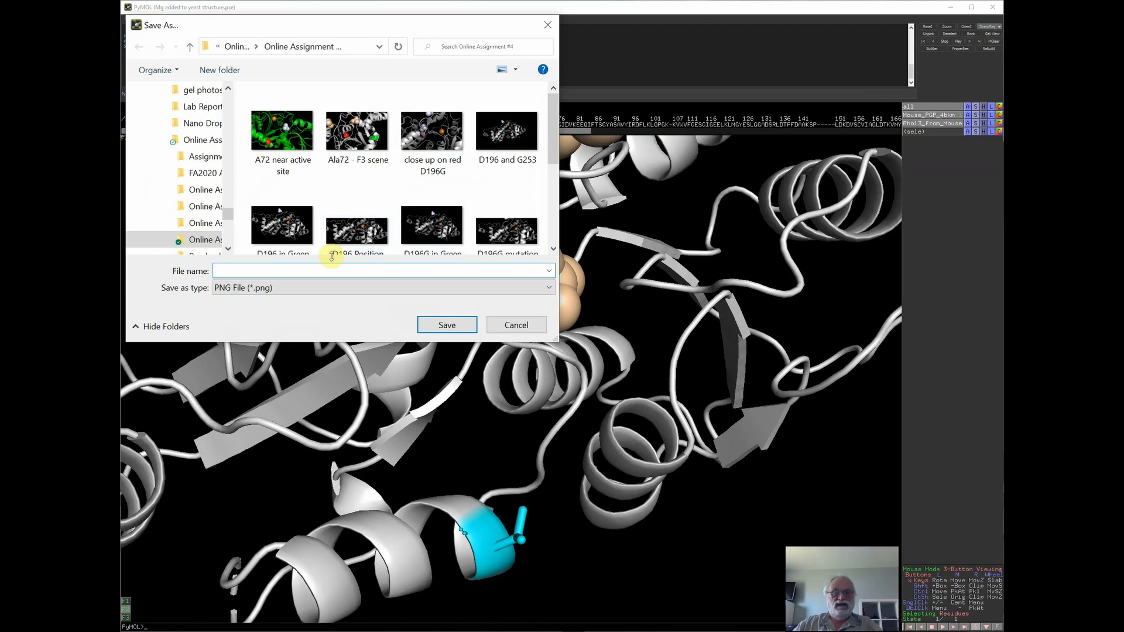
text(V72 F2 scene)
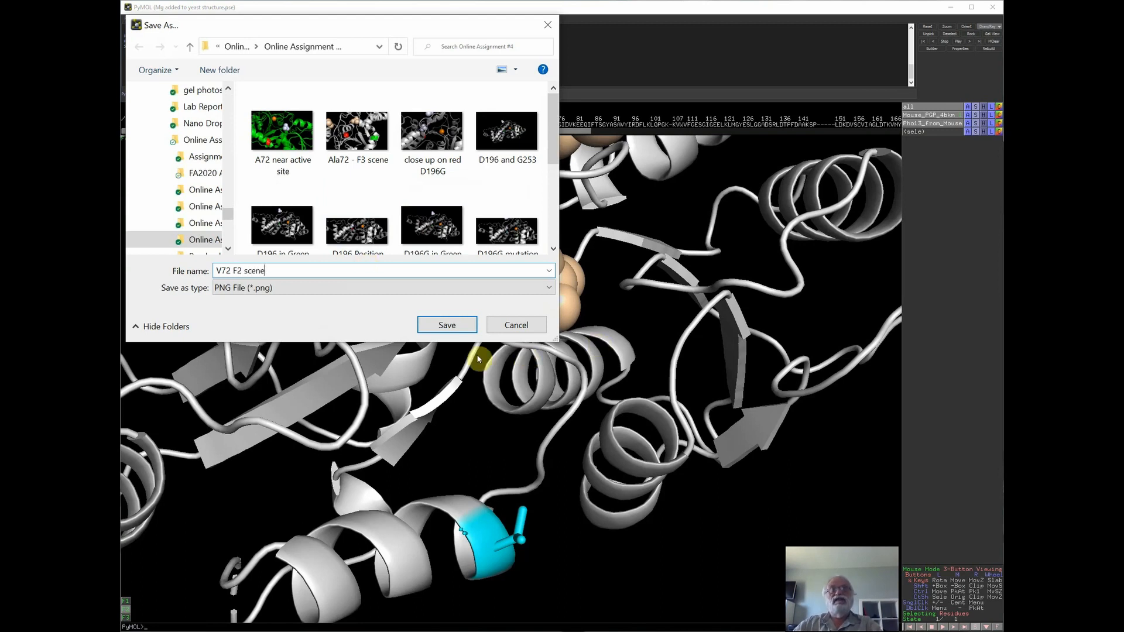
click(448, 325)
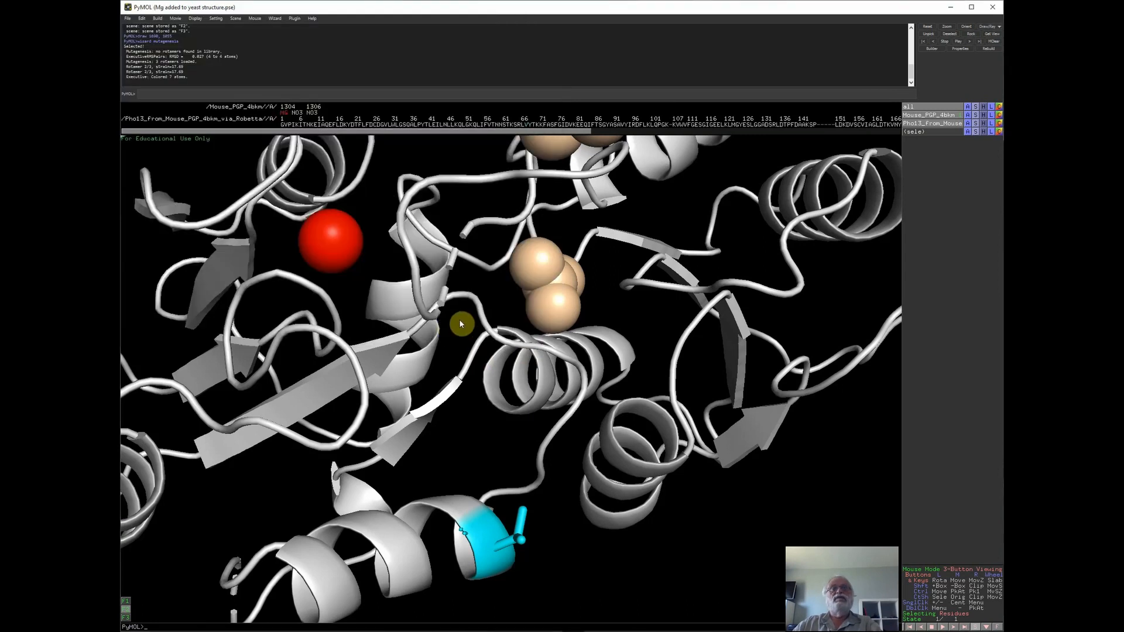
- Recall scene F1 with the cyan valine and save its image as a PNG file named "V72 F1 scene"
click(236, 18)
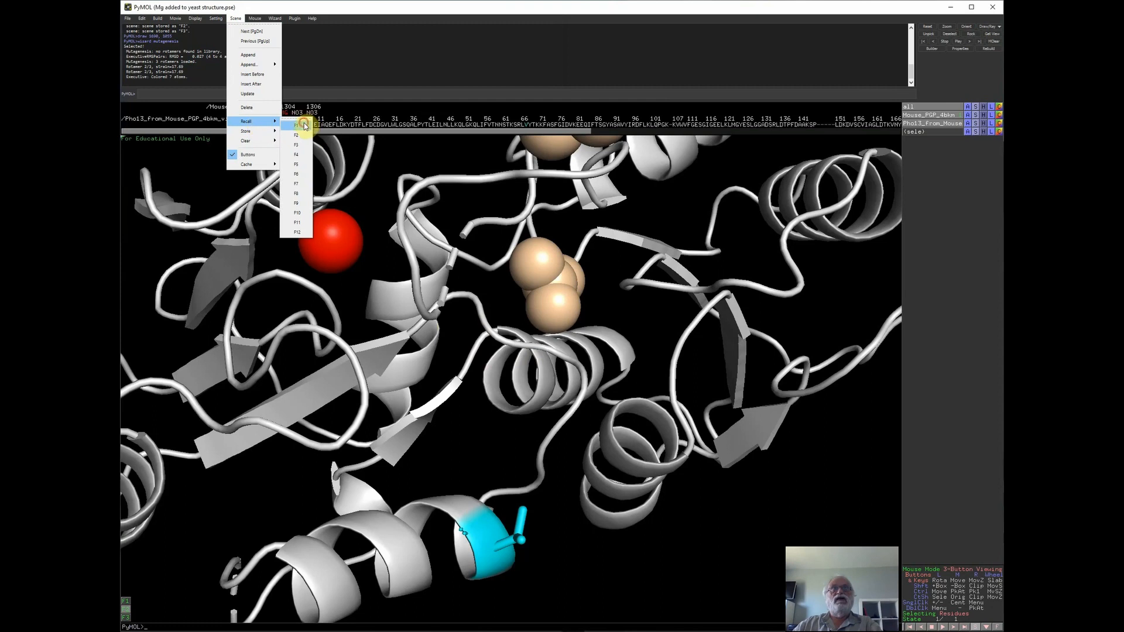
click(305, 127)
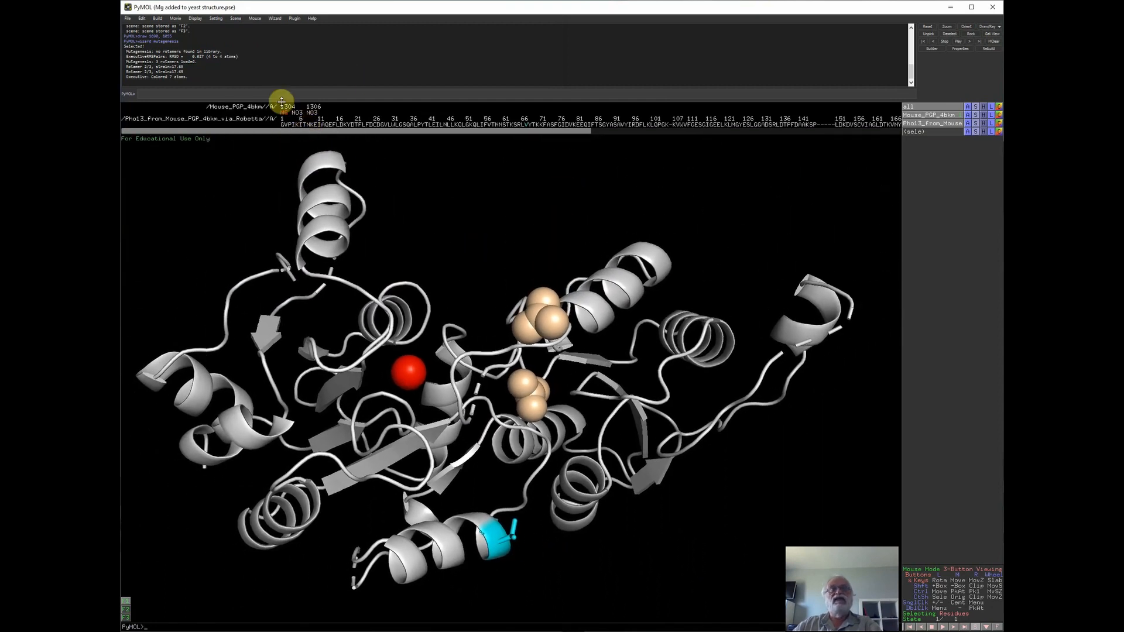
click(988, 28)
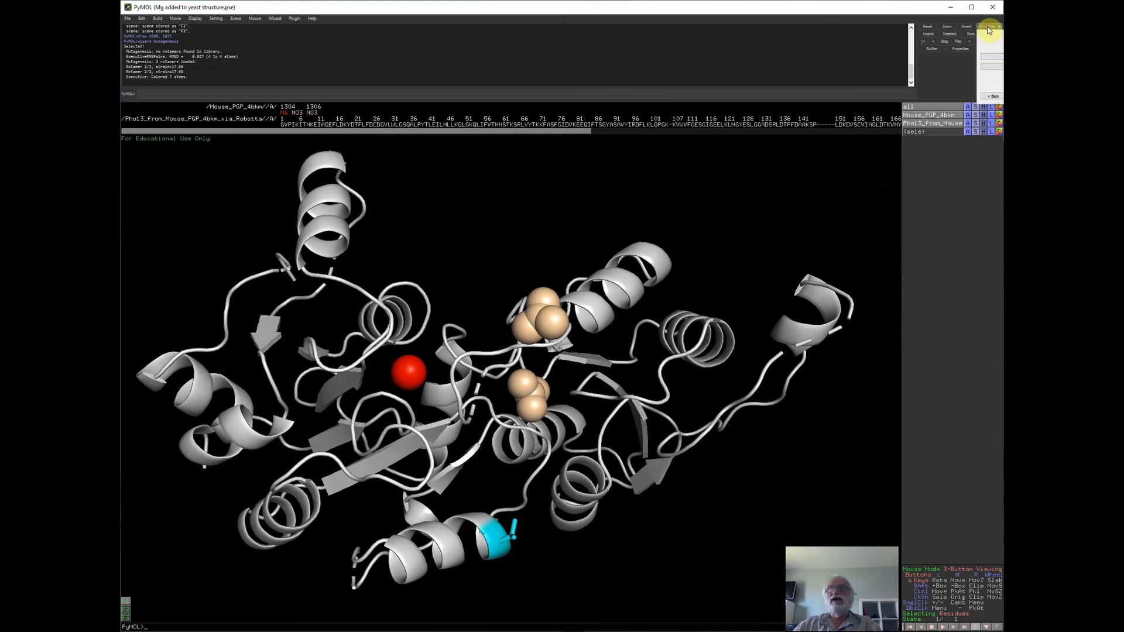
click(990, 57)
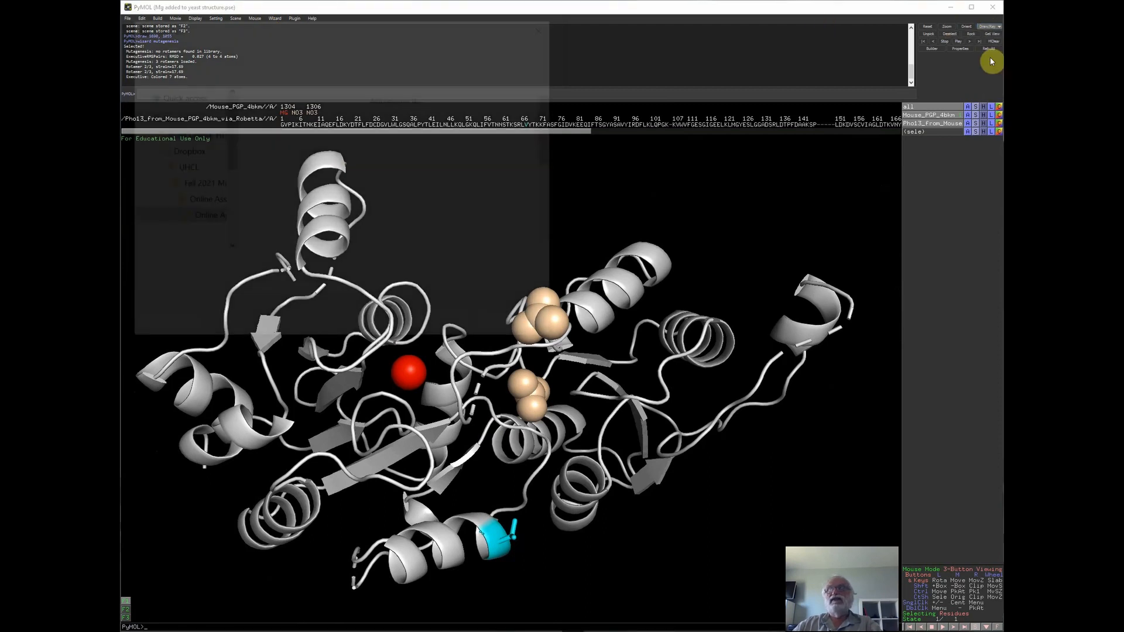
text(V72 F1 scene)
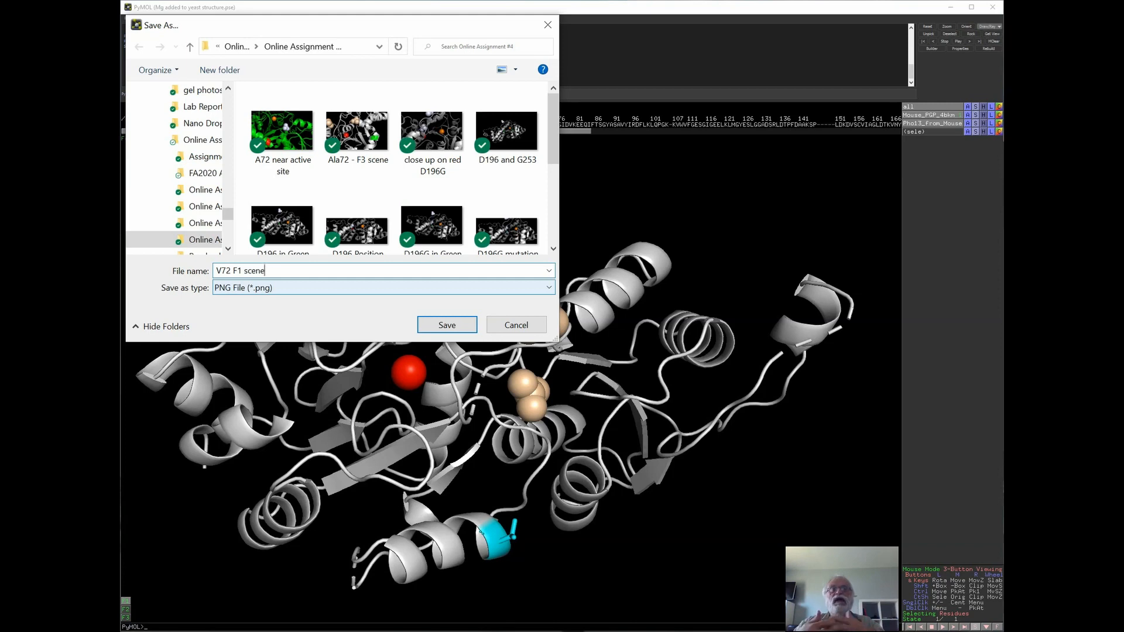
click(447, 325)
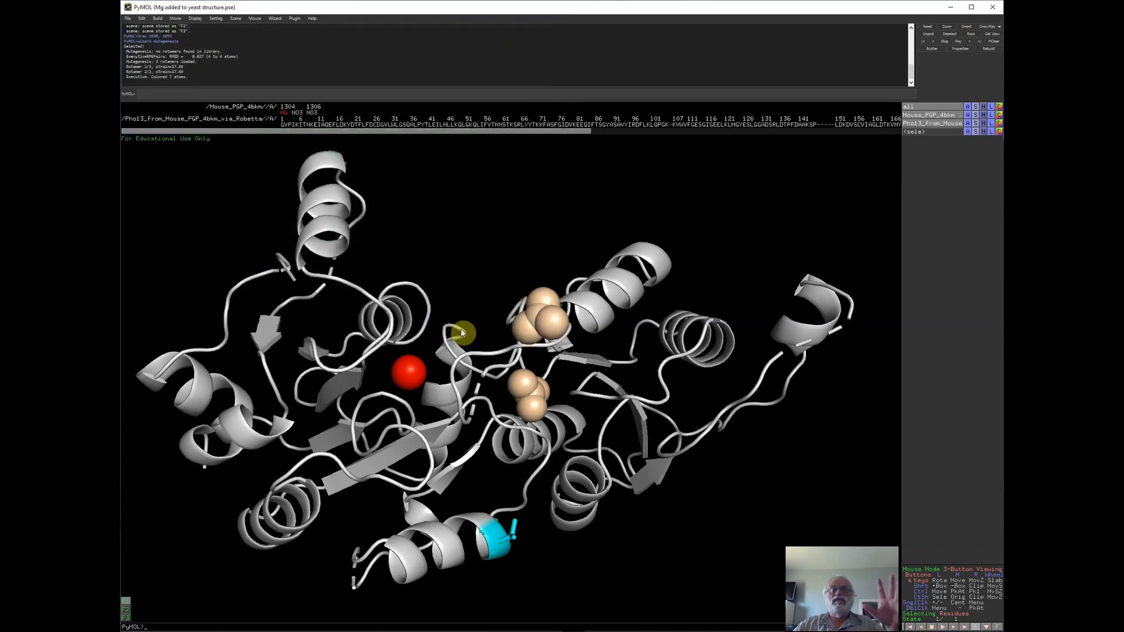